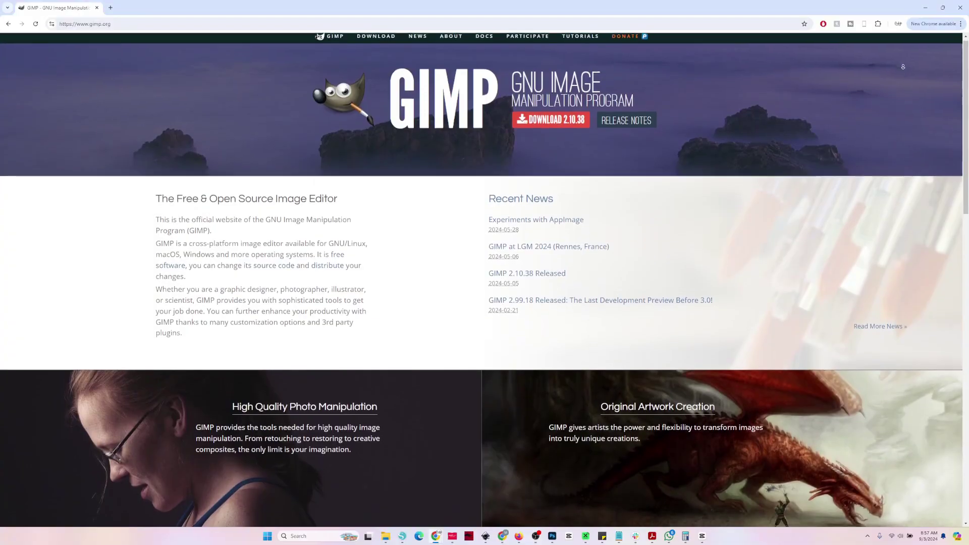
Read through the feature sections on the GIMP home page
scroll(903, 66, "down", 3)
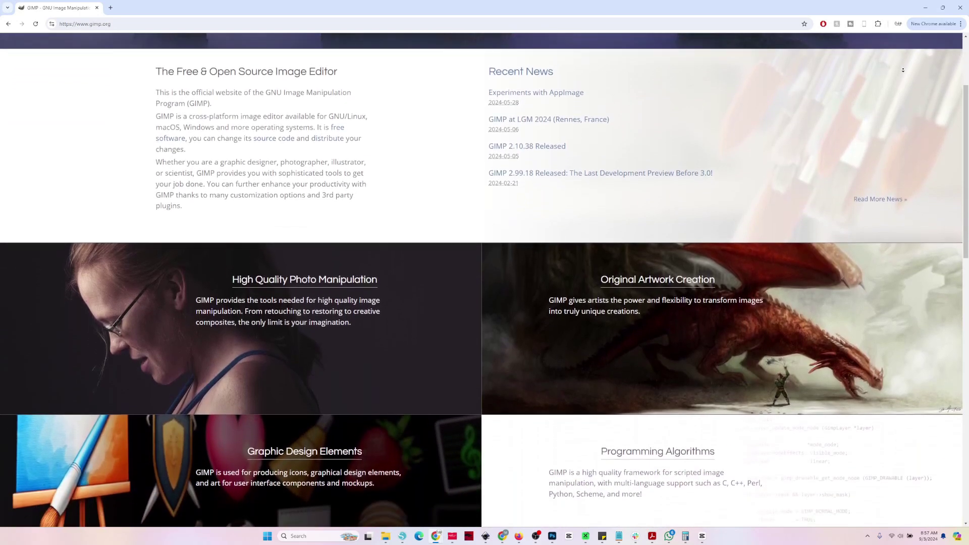
scroll(903, 70, "down", 3)
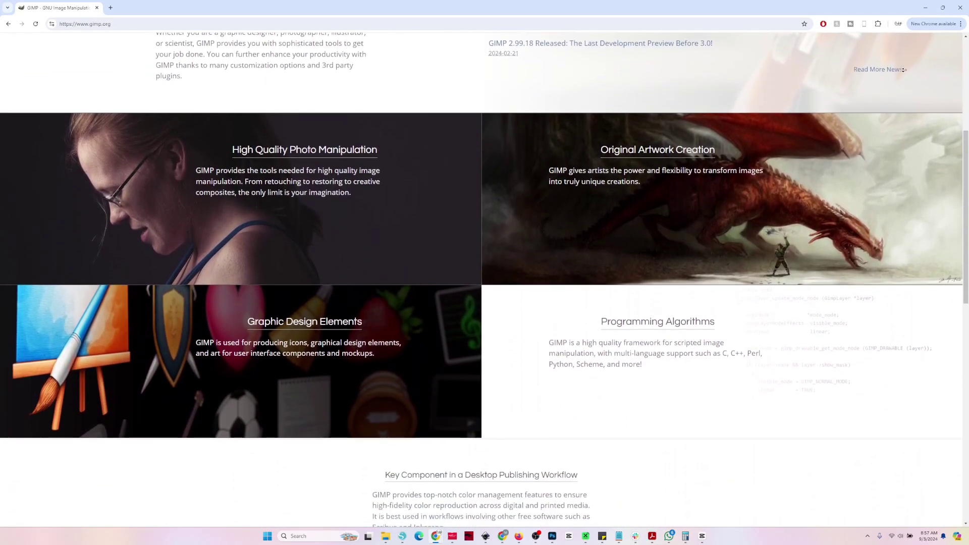
scroll(904, 70, "down", 3)
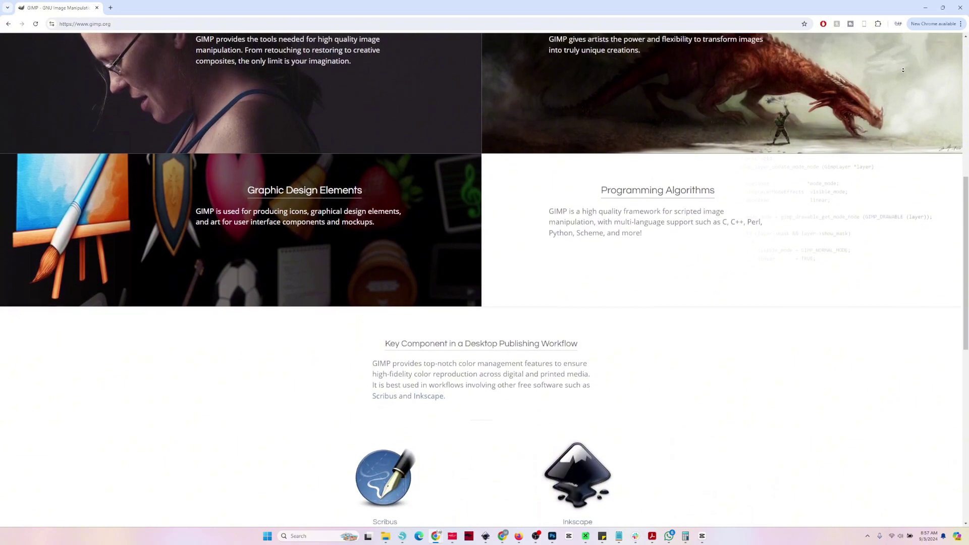
scroll(904, 71, "down", 3)
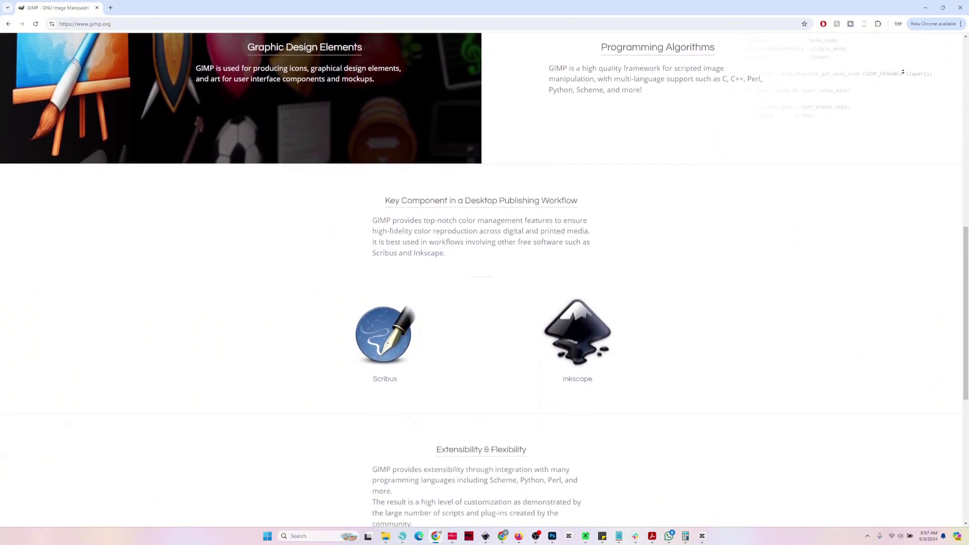
scroll(903, 72, "down", 3)
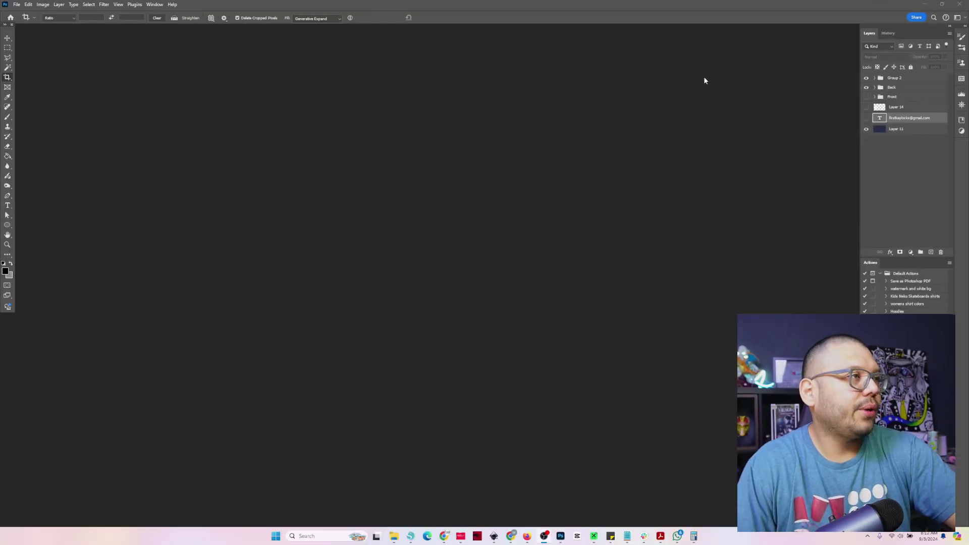
Switch to Photoshop and start setting up a new document with a width of 22 inches
left_click(21, 7)
left_click(30, 14)
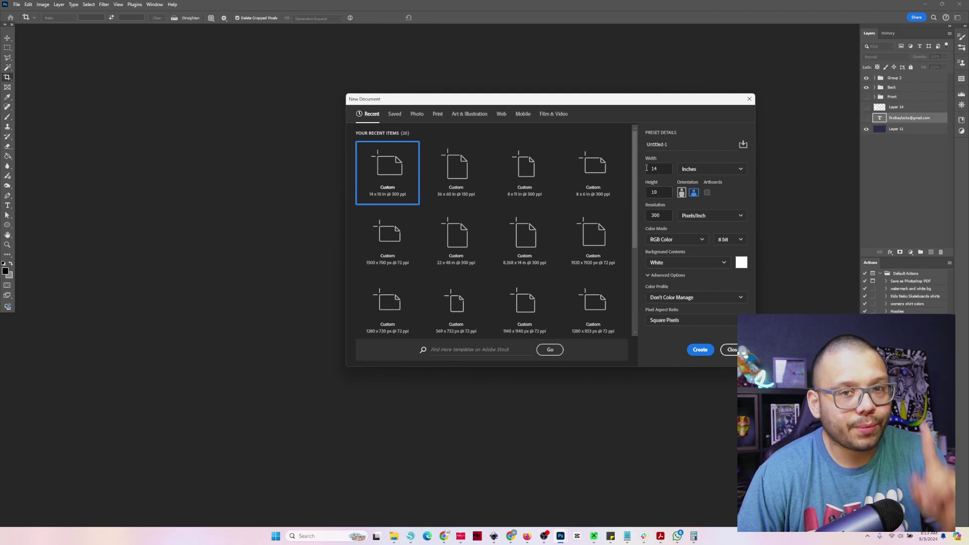
double_click(654, 215)
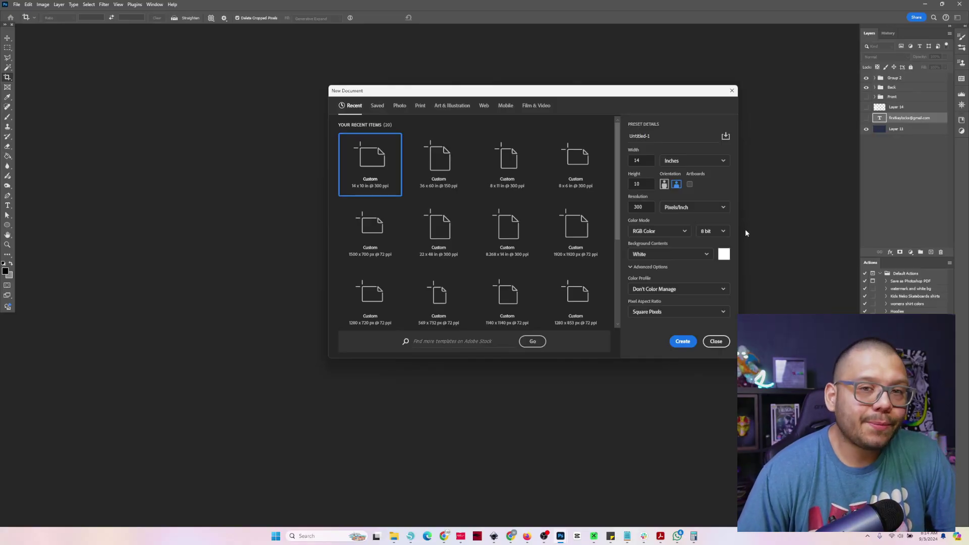
double_click(647, 162)
type("22")
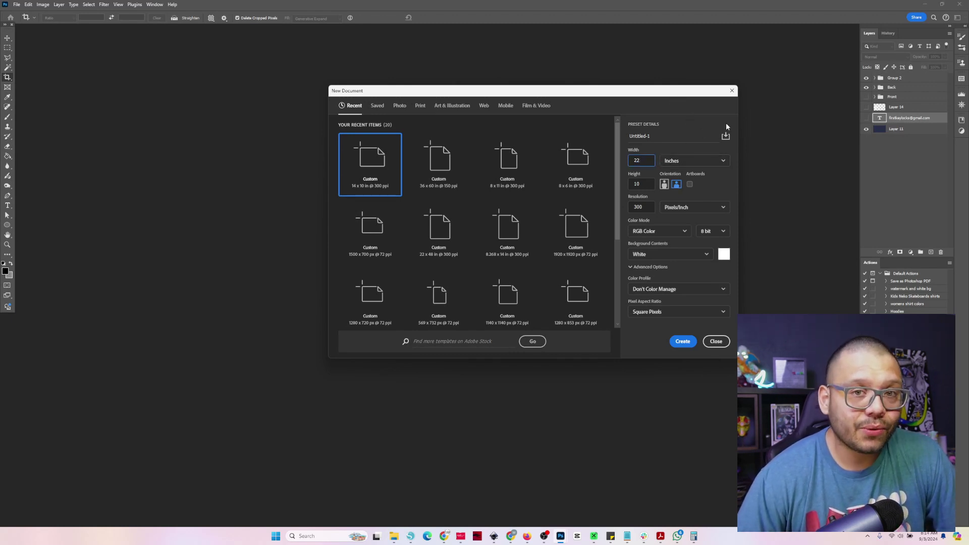
key("Tab")
key("Tab")
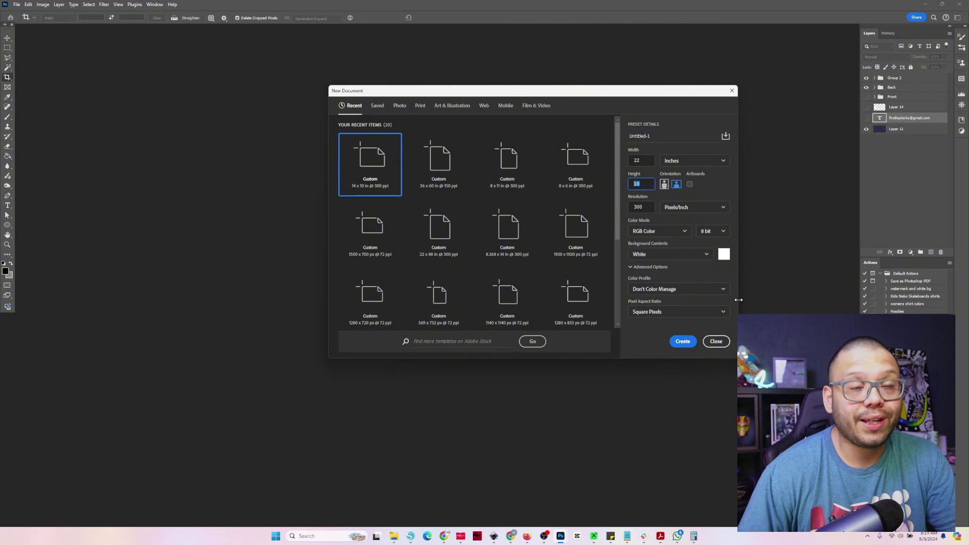
Multiply 5 by 12 in Calculator to work out a document height in inches
left_click(694, 536)
left_click(778, 215)
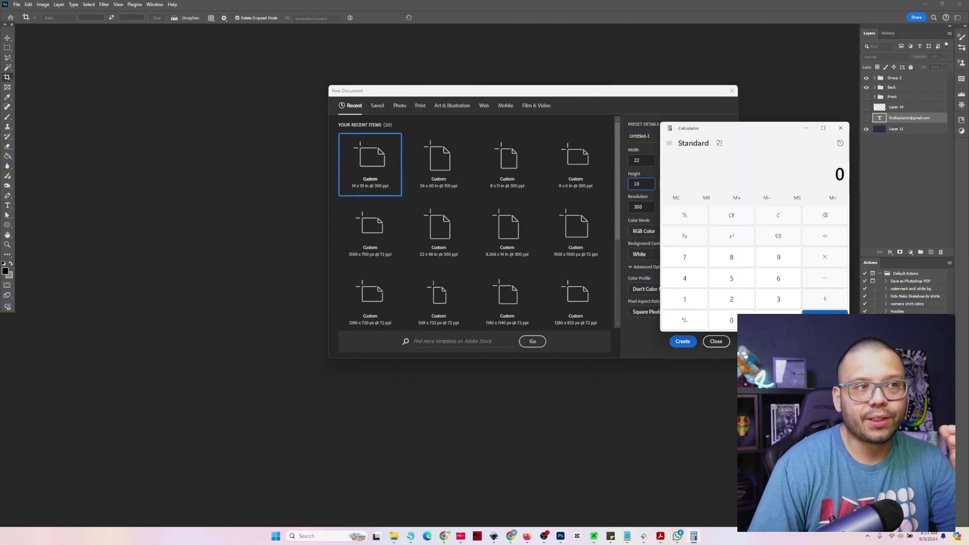
type("5")
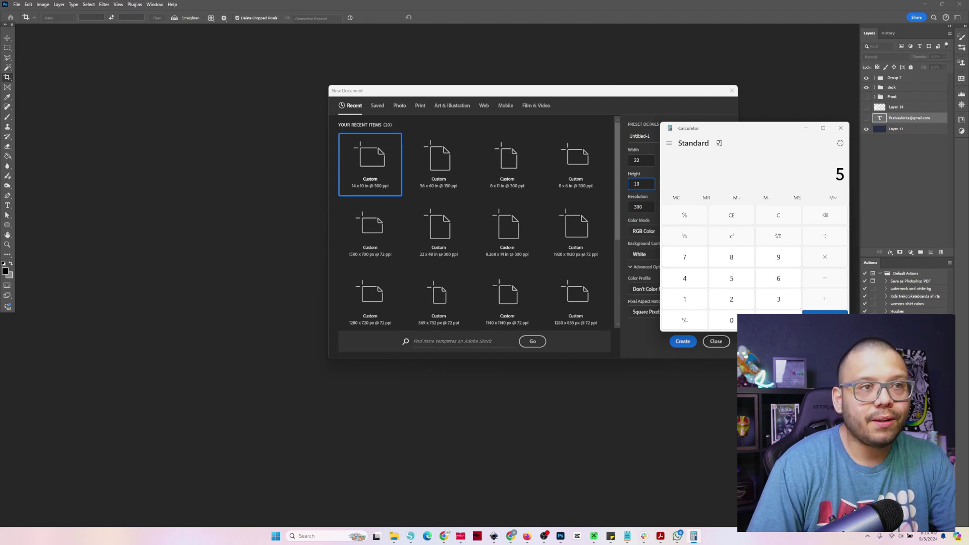
type(" × 12")
key("Return")
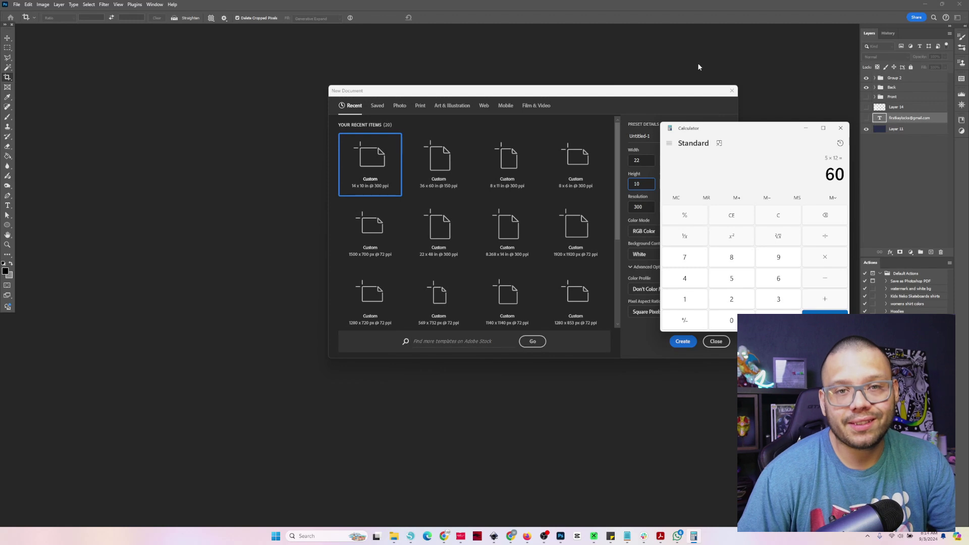
Move Calculator clear of the document settings and multiply 8 by 12
left_click_drag(766, 130, 827, 102)
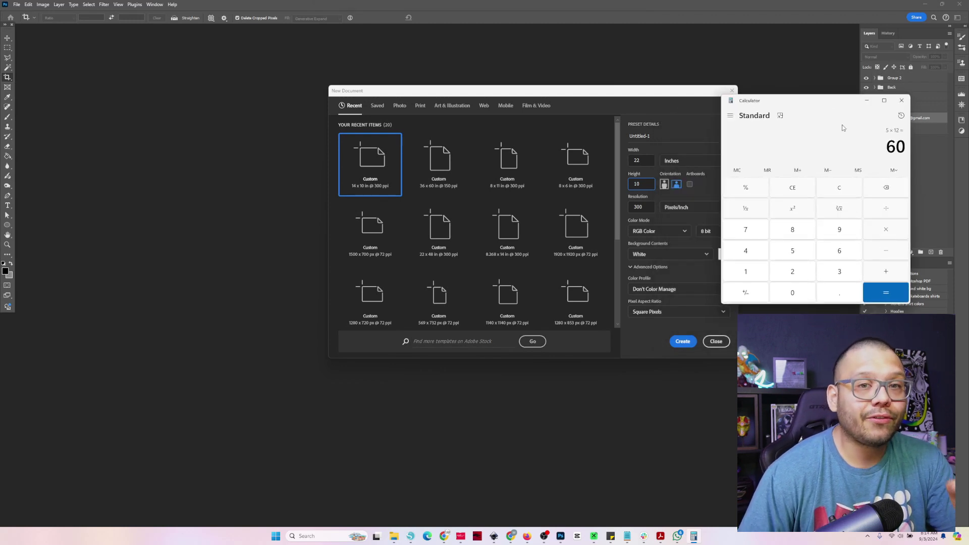
left_click(832, 194)
type("8")
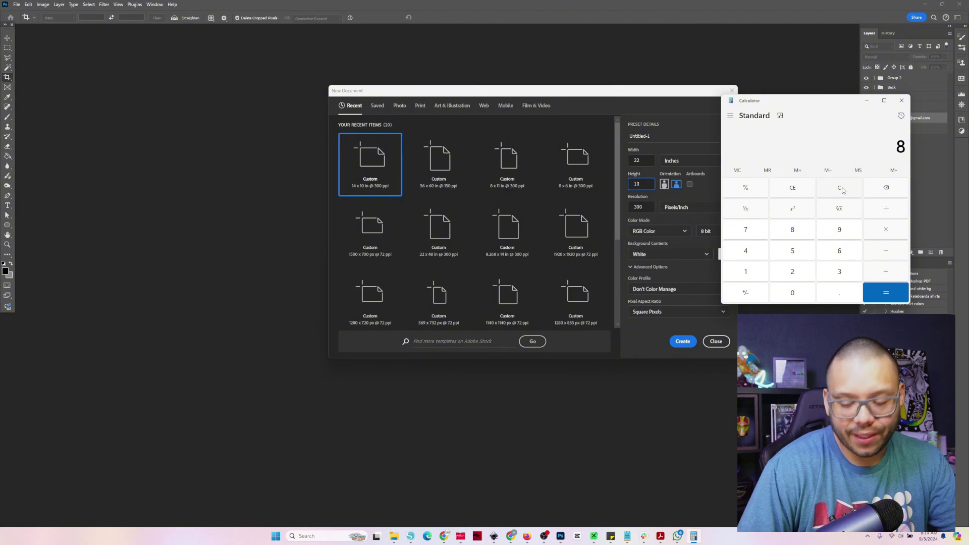
type(" × 12")
key("Return")
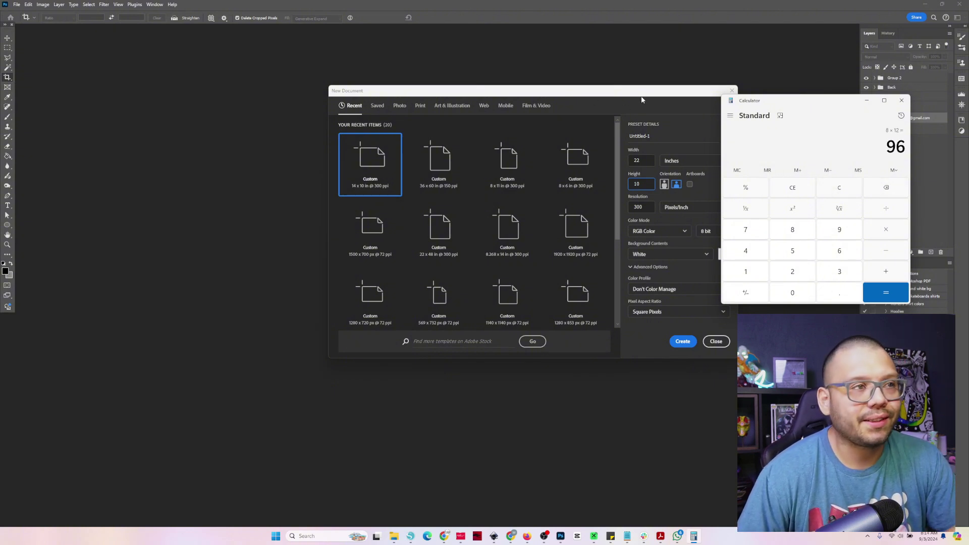
Set the new document's height to 60 inches, keep 300 pixels/inch, and create the document
left_click(645, 184)
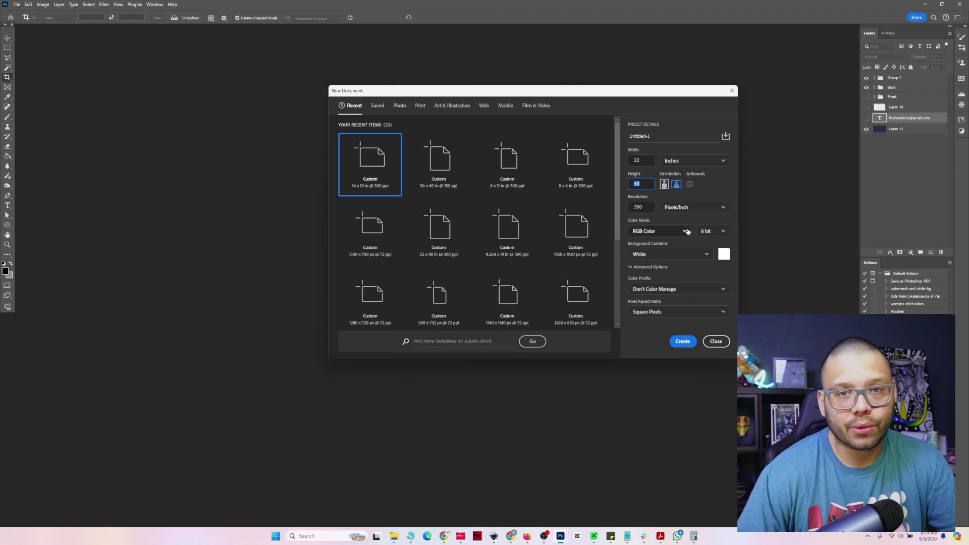
key("Tab")
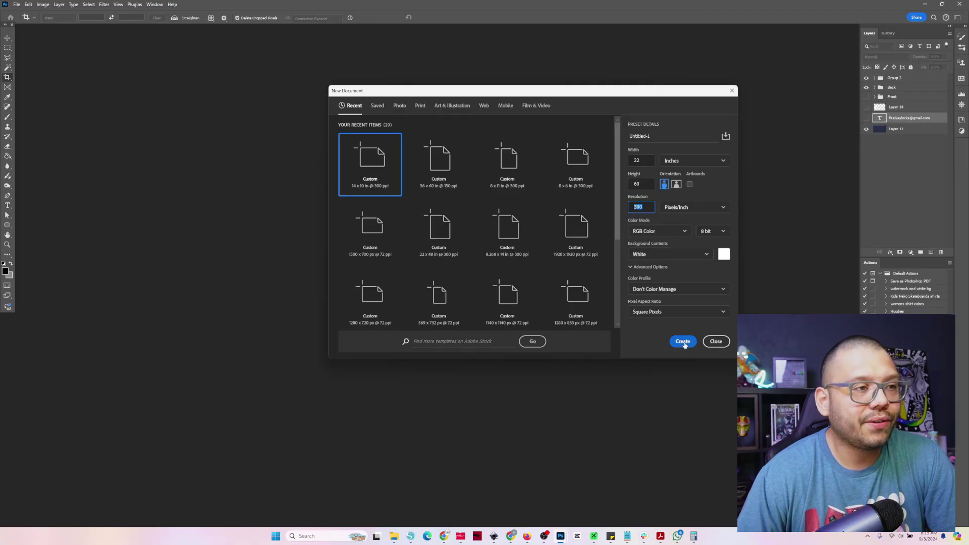
left_click(684, 342)
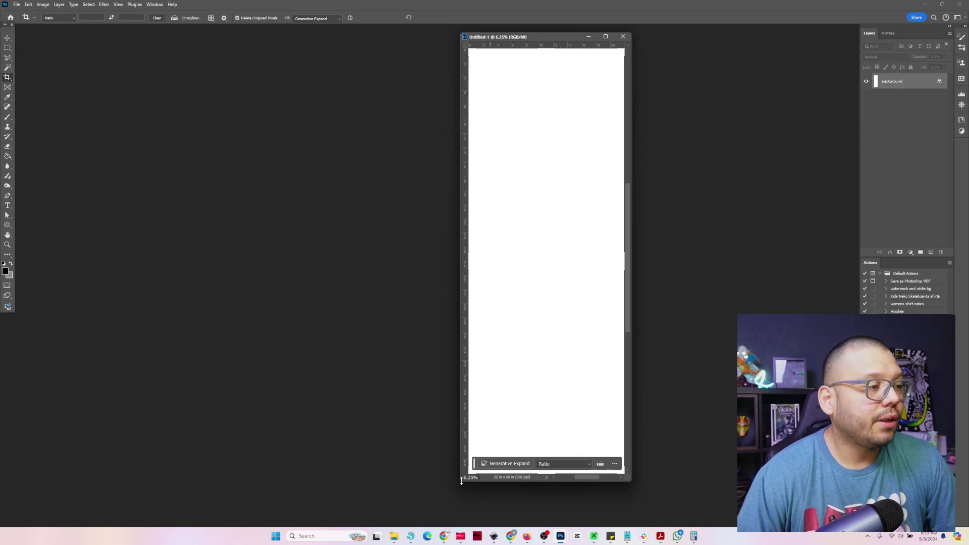
Enlarge the blank document's window, then unlock its Background layer and hide it to show transparency
left_click_drag(459, 483, 319, 526)
key("v")
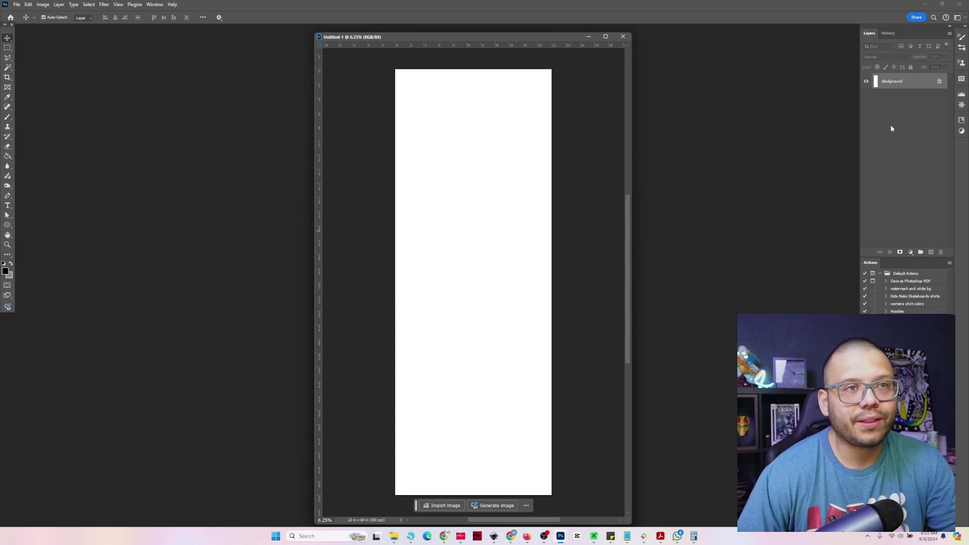
left_click(941, 83)
left_click(867, 82)
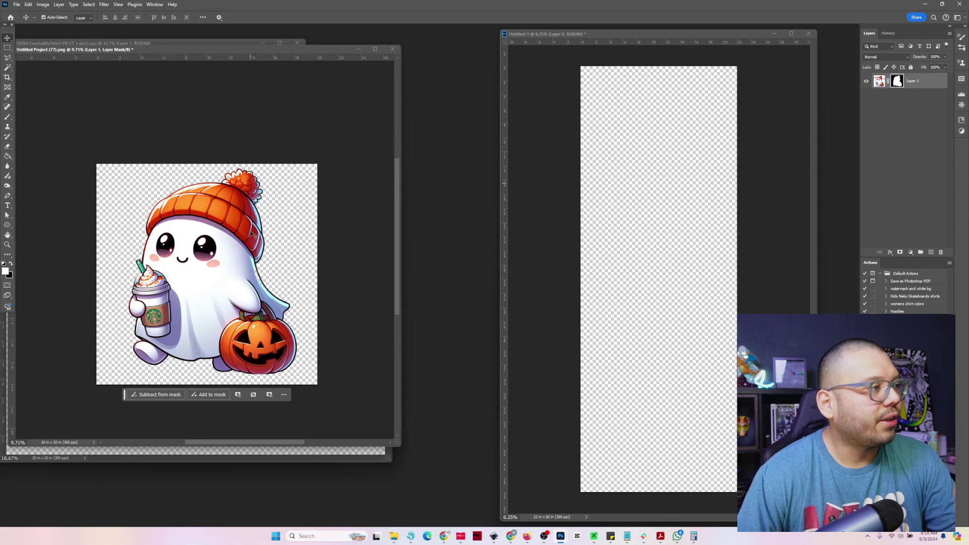
Copy the ghost artwork from its own document into the 22 × 60 inch sheet and position it near the sheet's upper edge
left_click_drag(250, 230, 601, 191)
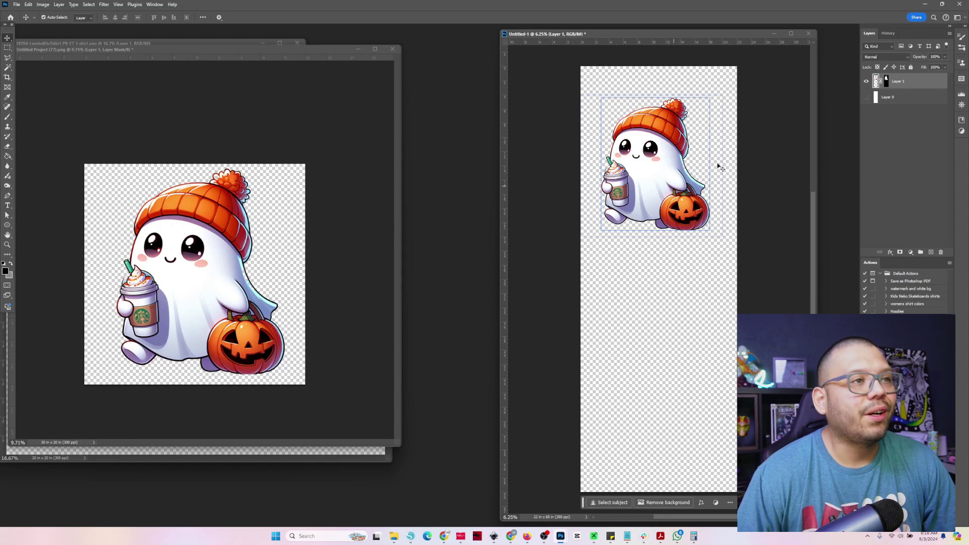
scroll(714, 149, "up", 1)
scroll(636, 150, "up", 2)
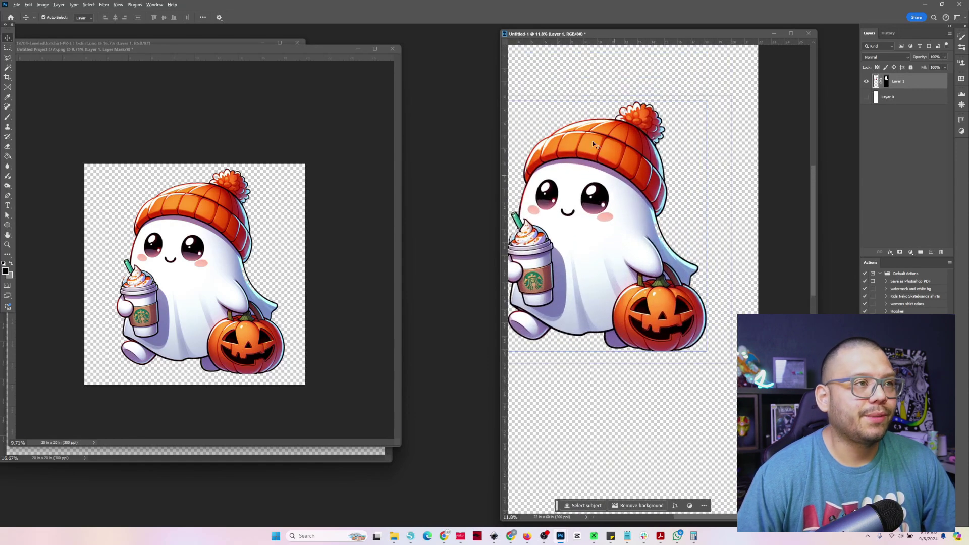
scroll(508, 85, "left", 2)
left_click_drag(311, 92, 286, 92)
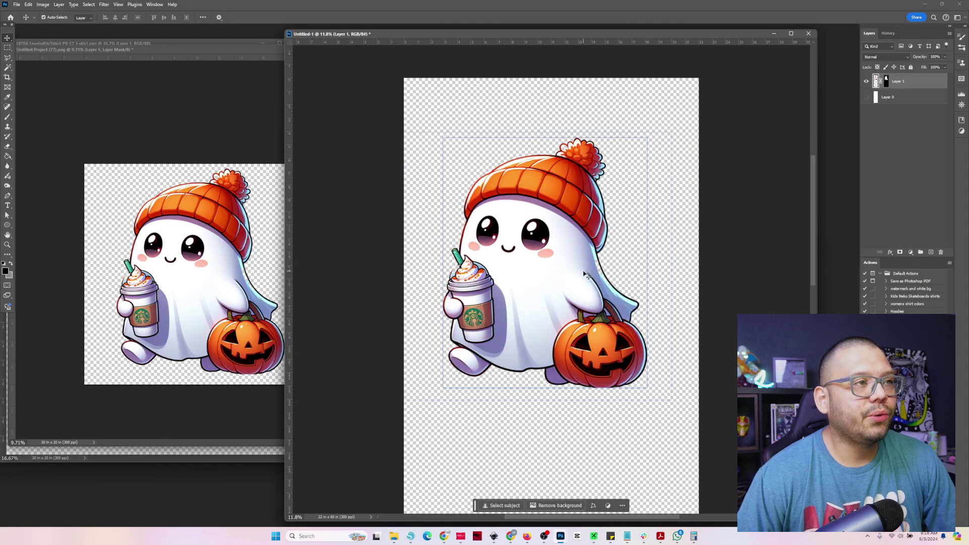
left_click_drag(512, 262, 501, 227)
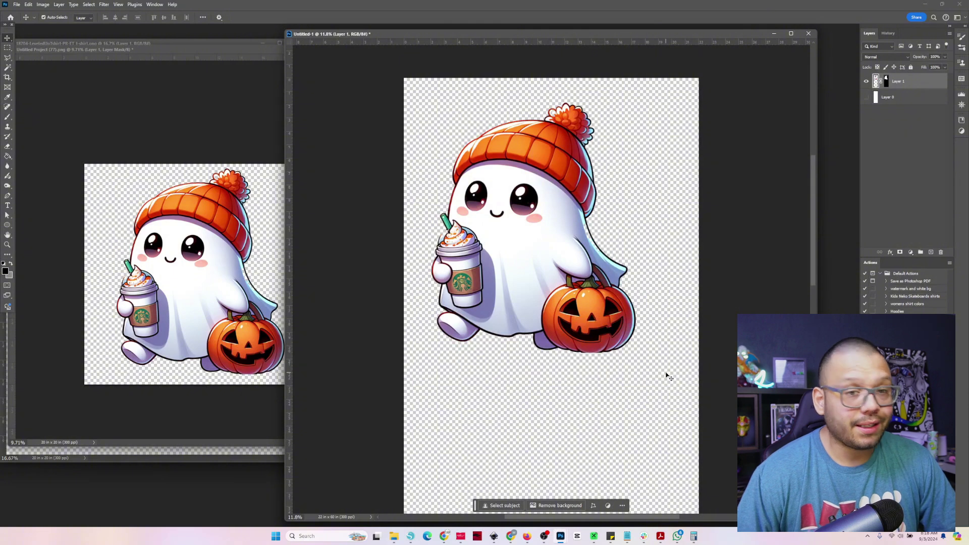
key("ctrl+t")
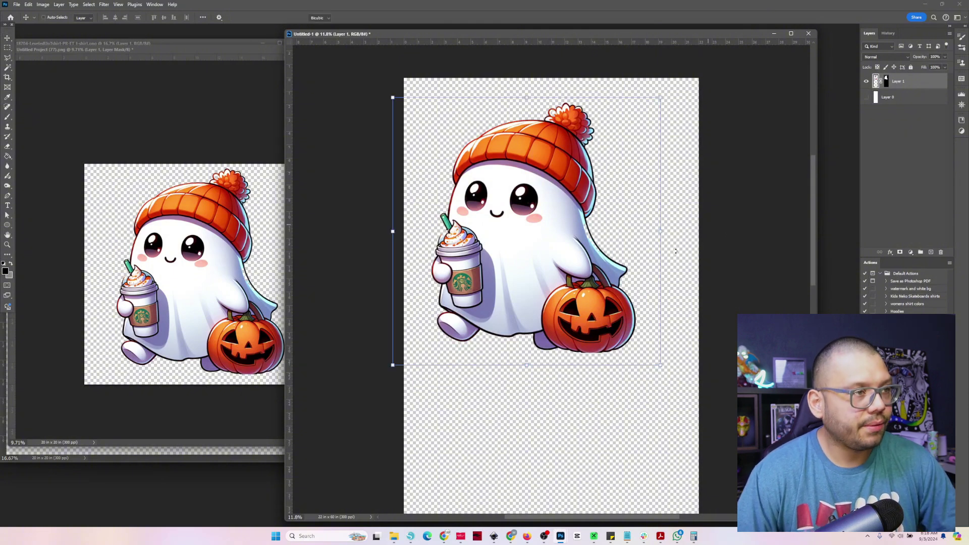
mouse_move(660, 366)
left_mouse_down()
mouse_move(633, 336)
mouse_move(671, 266)
mouse_move(576, 336)
mouse_move(626, 271)
mouse_move(608, 216)
mouse_move(647, 311)
mouse_move(651, 350)
left_mouse_up()
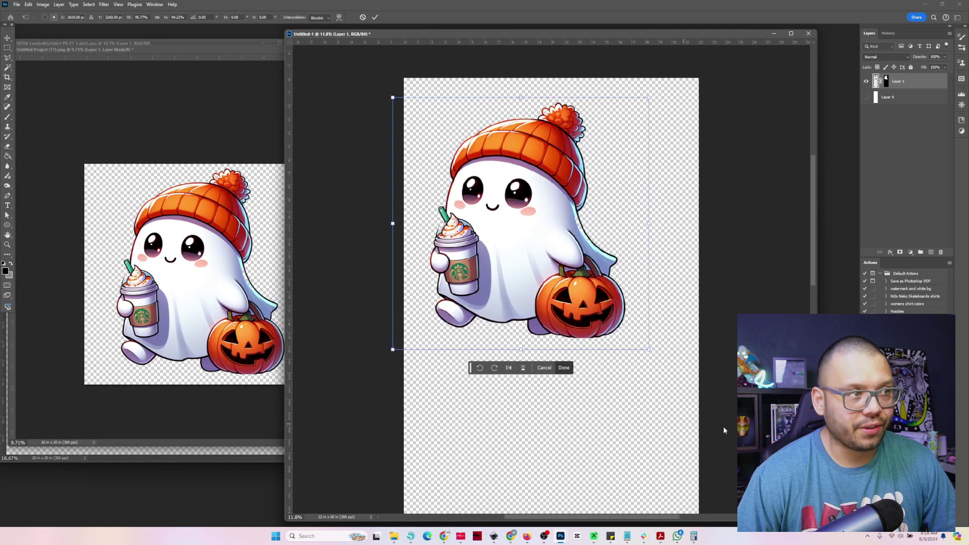
key("Return")
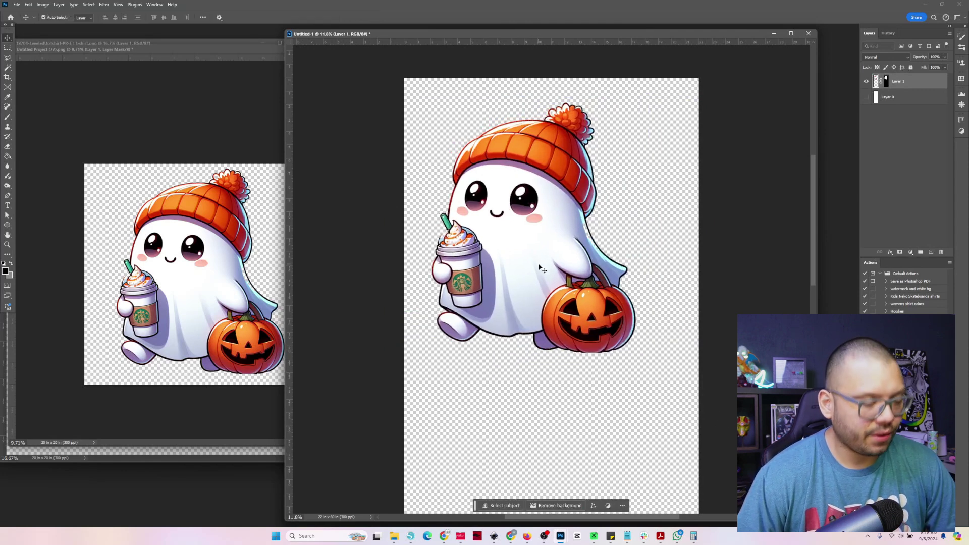
Scale the ghost artwork's layer down proportionally to about 12 inches wide with Free Transform
key("ctrl+t")
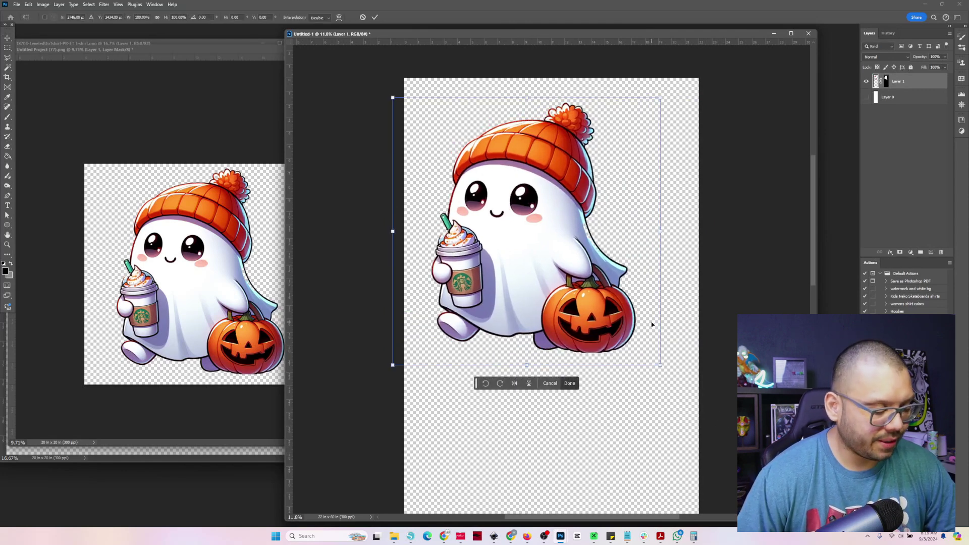
left_click_drag(660, 366, 528, 267)
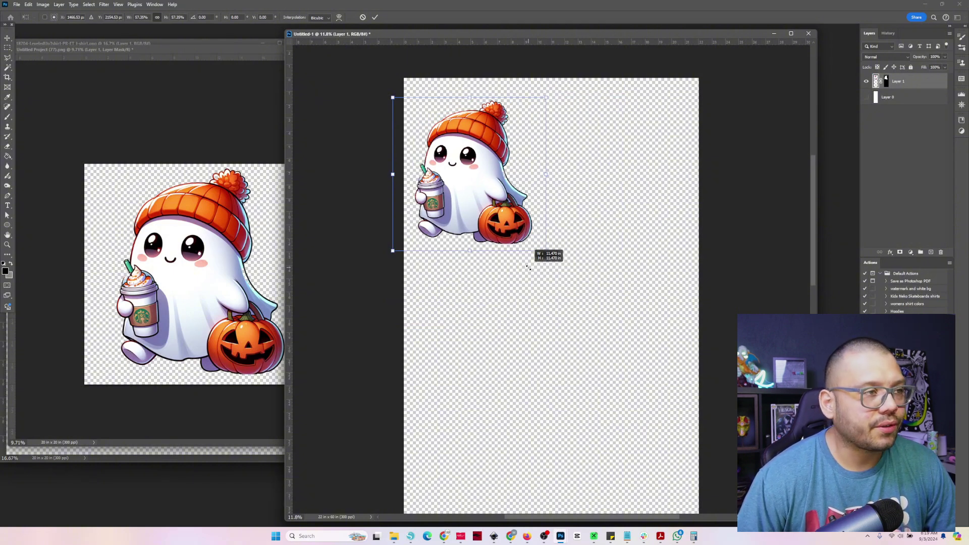
left_click_drag(528, 268, 538, 272)
key("Return")
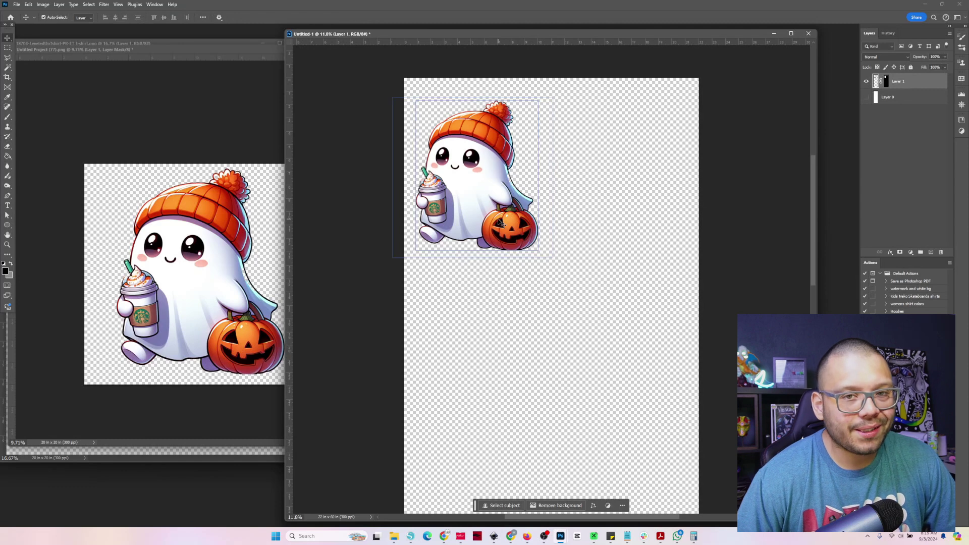
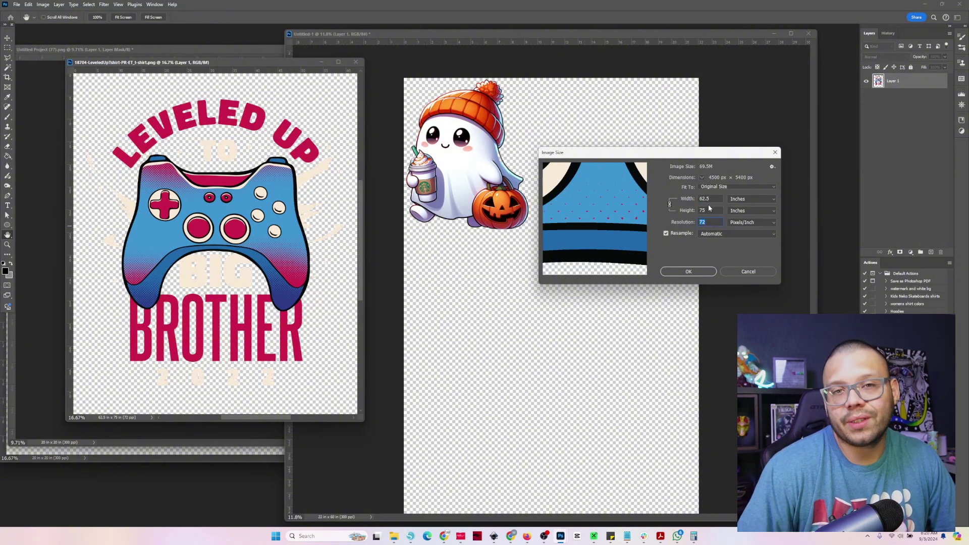
Resize the game controller "Leveled Up" image to 10 × 12 inches at 300 pixels/inch
type("300")
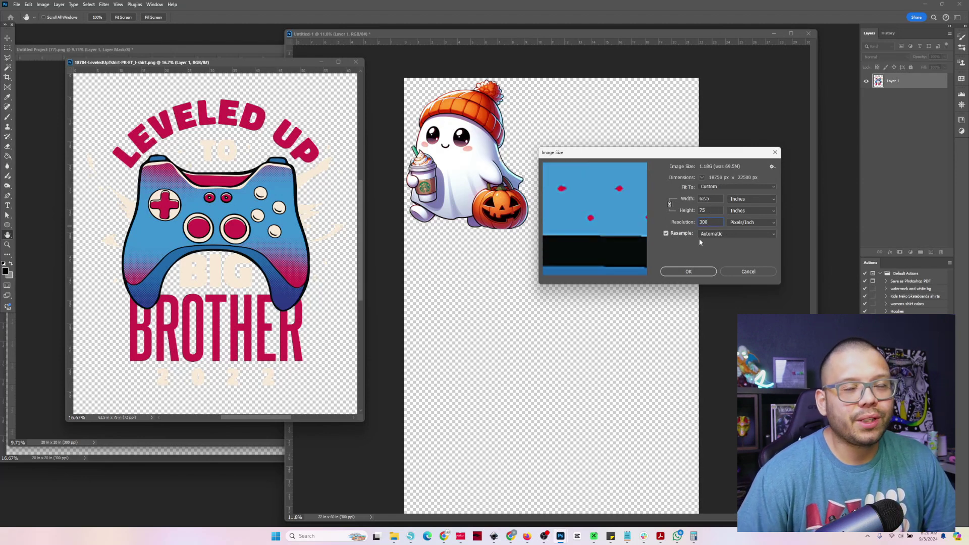
double_click(706, 199)
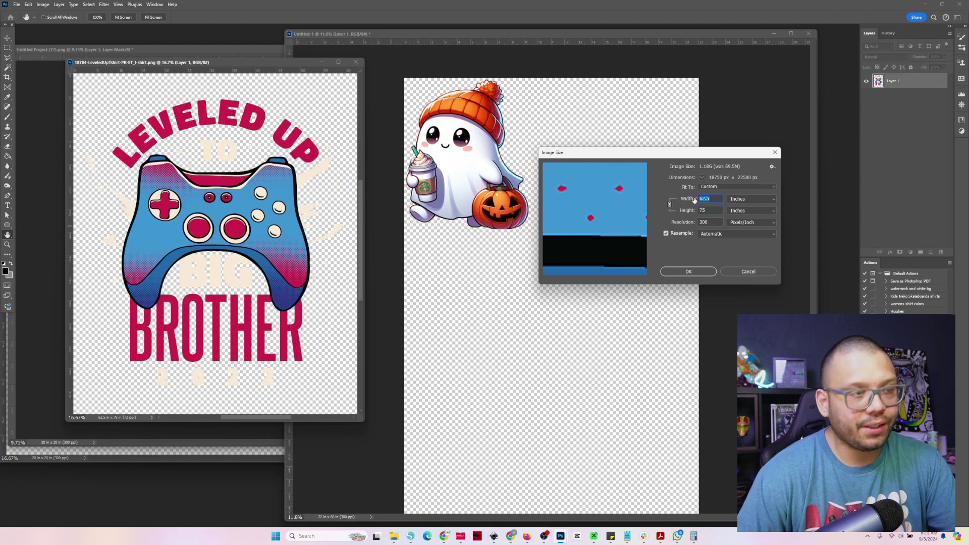
type("12")
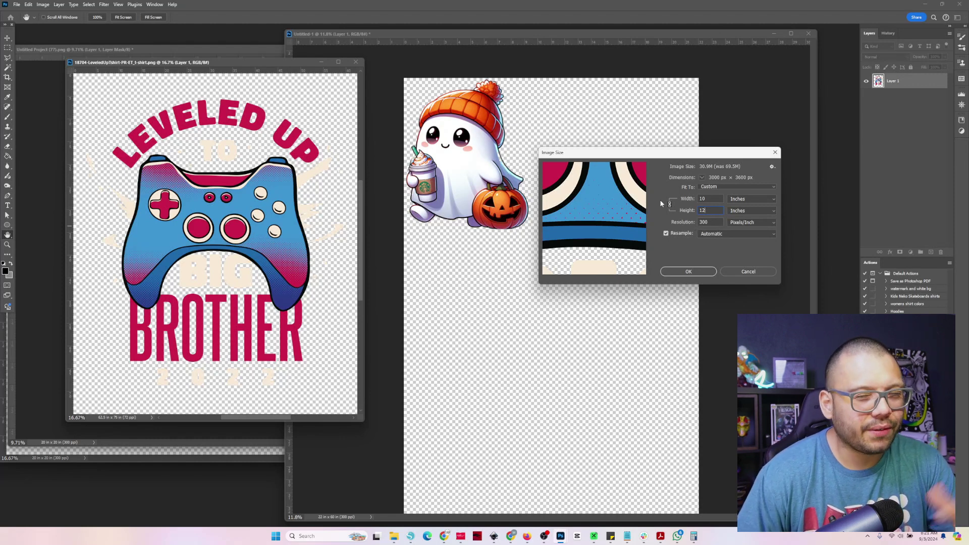
left_click(688, 272)
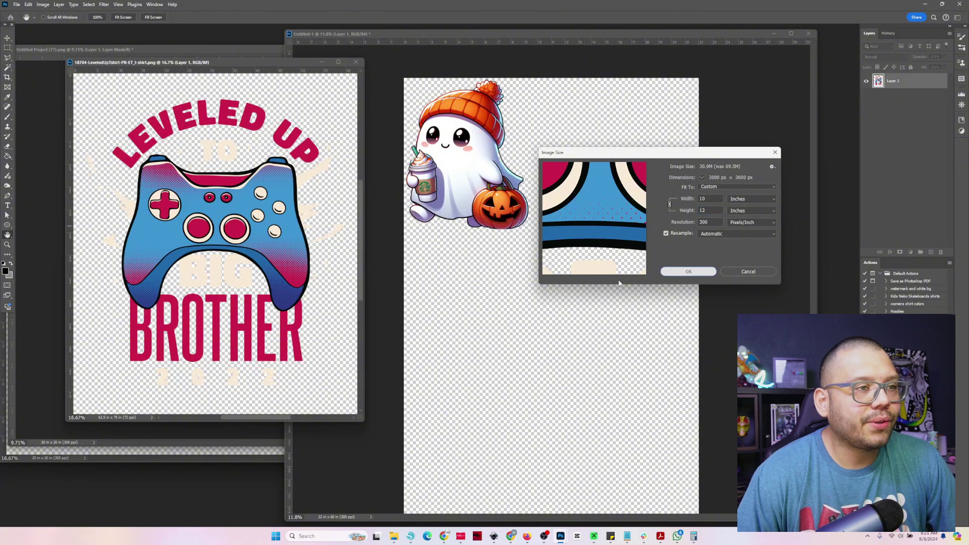
Copy the "Leveled Up" controller artwork from its own document into the 22 × 60 inch sheet, placing it beside the ghost
left_click_drag(207, 179, 586, 148)
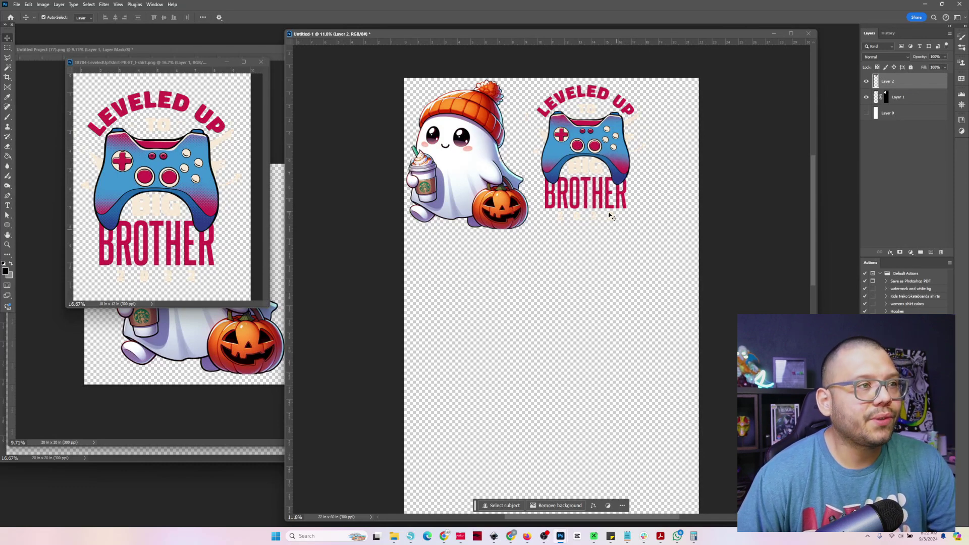
scroll(615, 152, "up", 2)
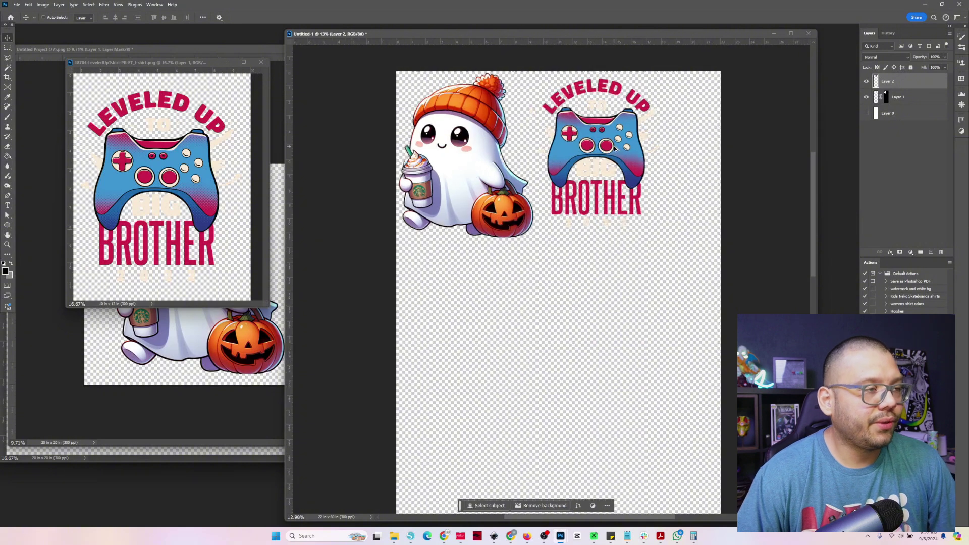
scroll(615, 148, "up", 5)
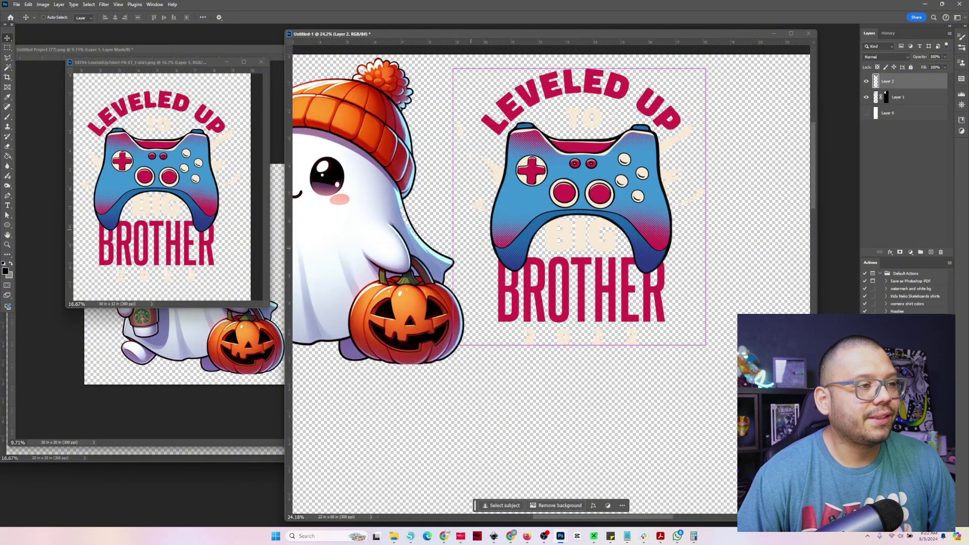
Show the sheet's hidden base layer, give it a black (000000) Color Overlay to check the light artwork, and switch its effects off
key("ctrl")
left_click(867, 114)
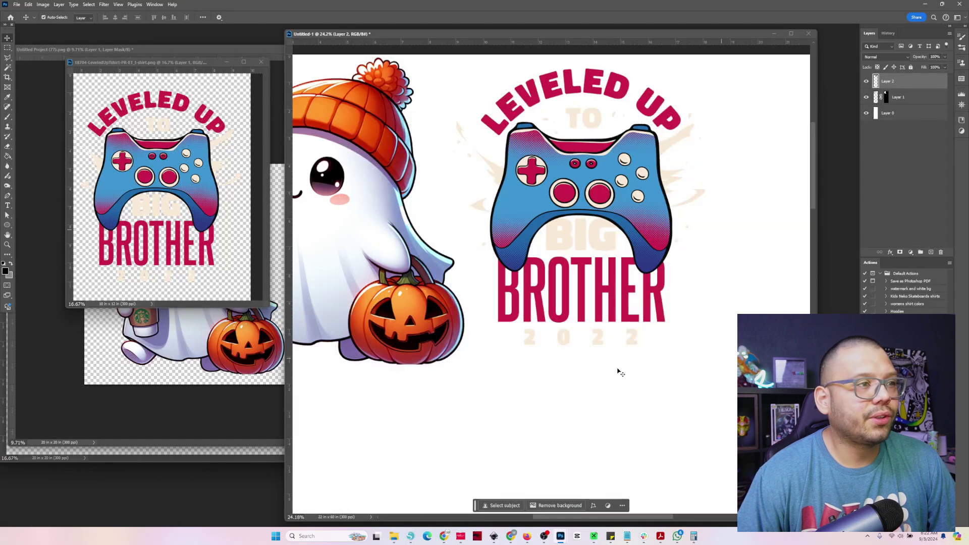
left_click(922, 115)
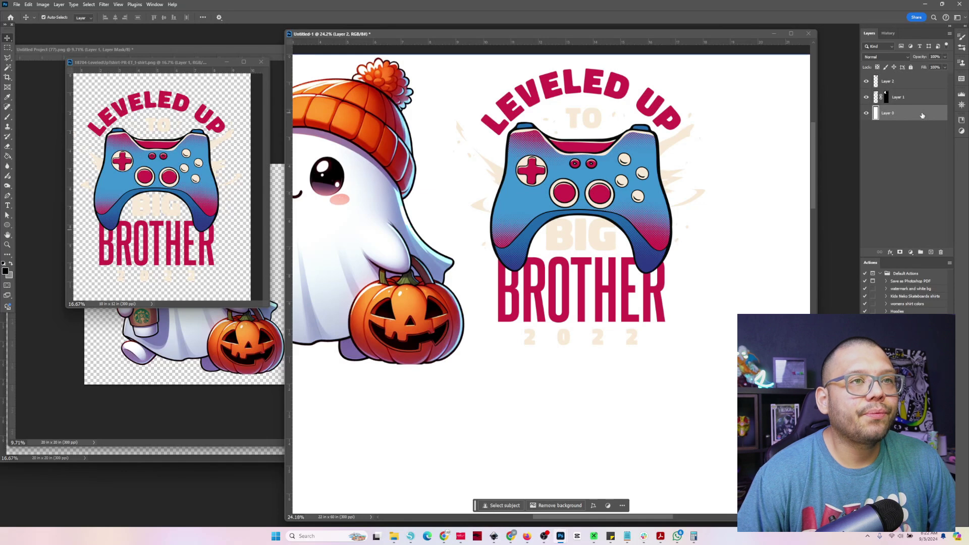
double_click(939, 119)
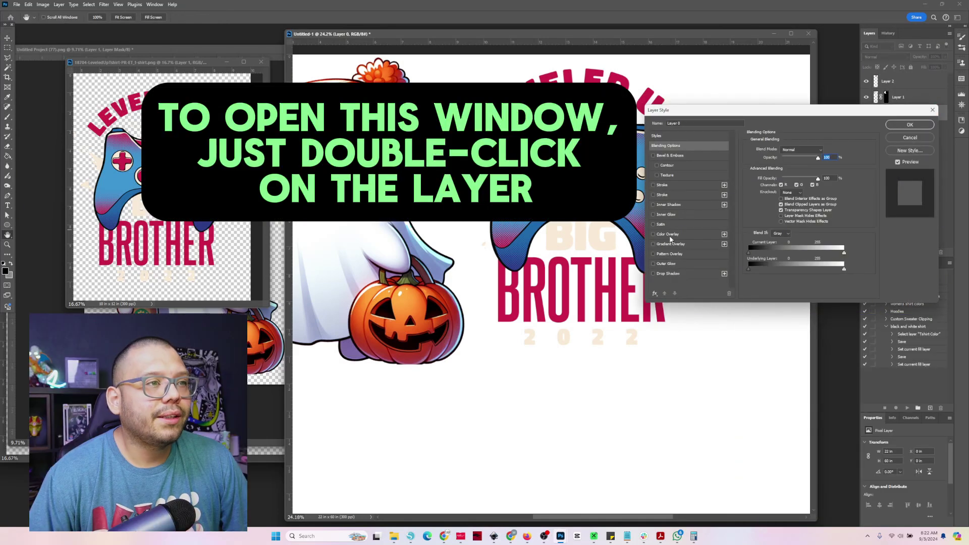
left_click(684, 234)
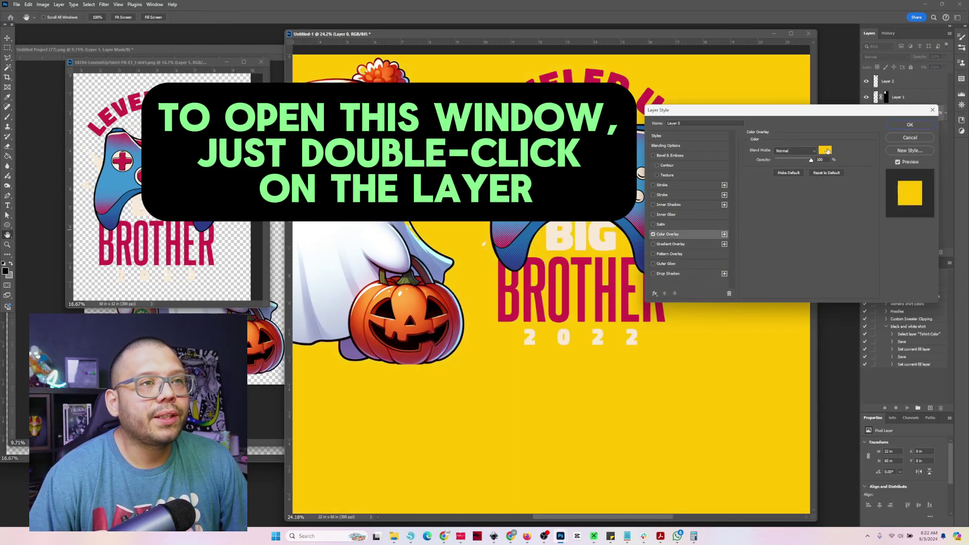
left_click(826, 150)
left_click_drag(738, 338, 672, 403)
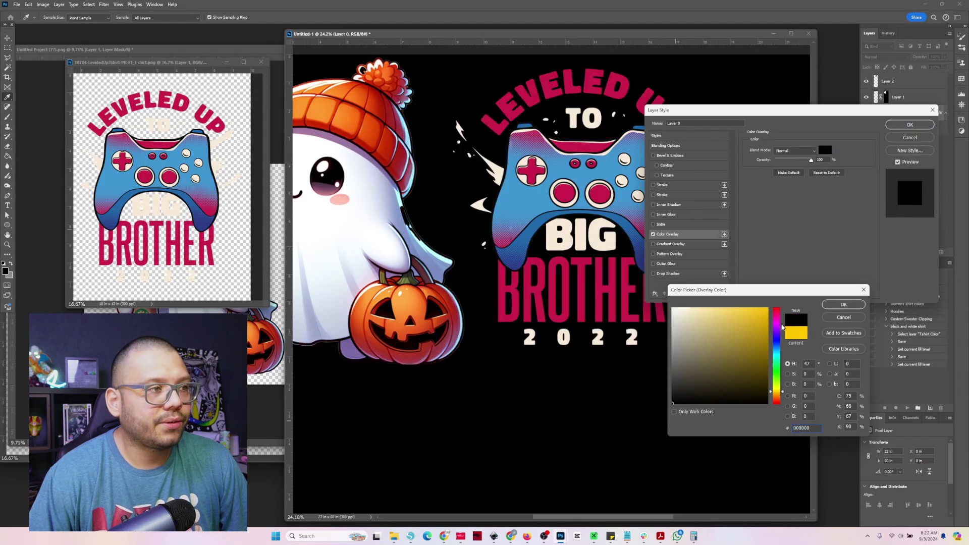
left_click(843, 305)
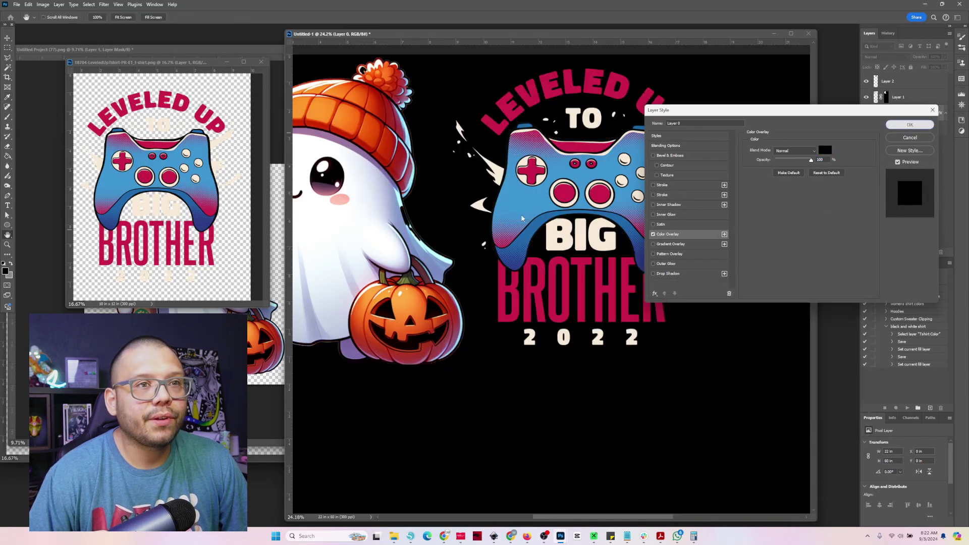
left_click(910, 125)
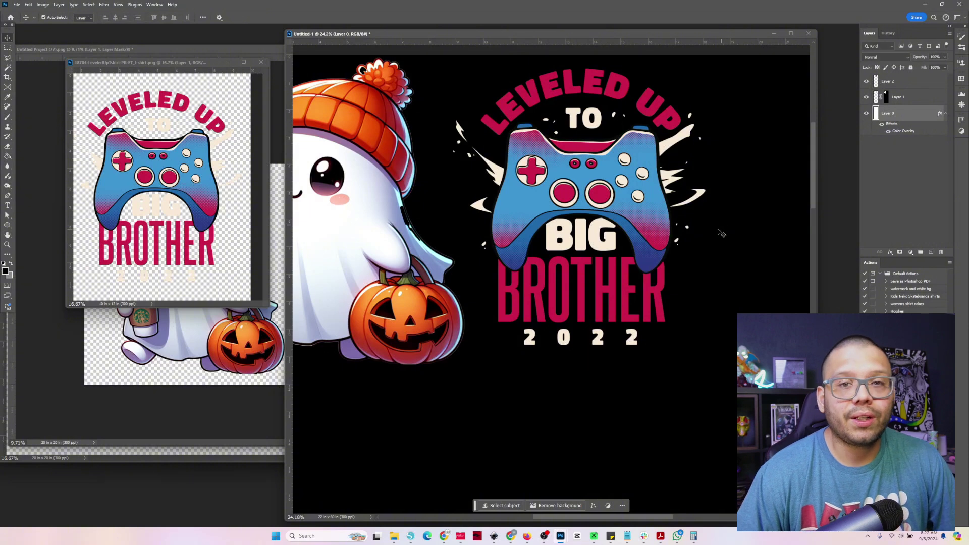
left_click(882, 125)
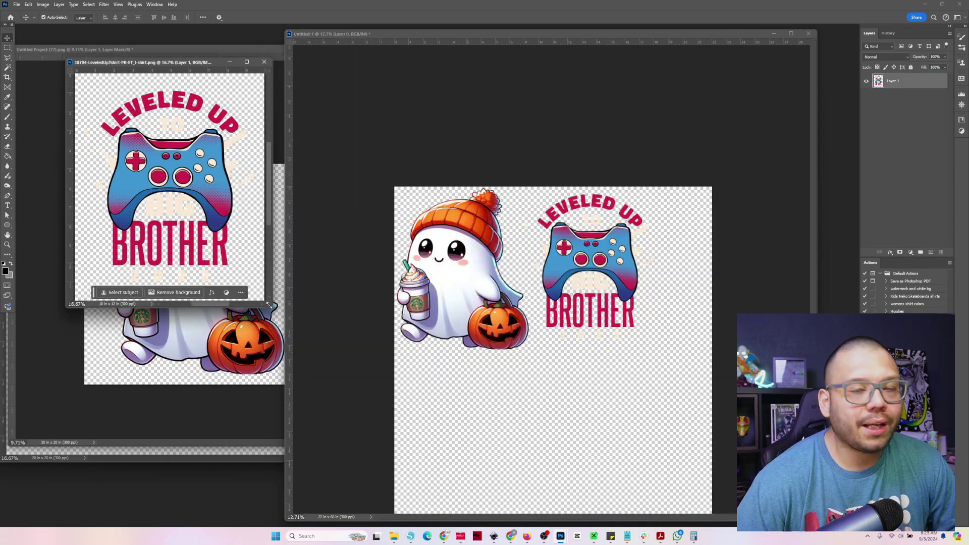
Enlarge the controller document's window, and scale the controller artwork in the sheet up proportionally to about 10.9 inches wide with Free Transform
left_click_drag(268, 304, 582, 426)
scroll(313, 189, "up", 2)
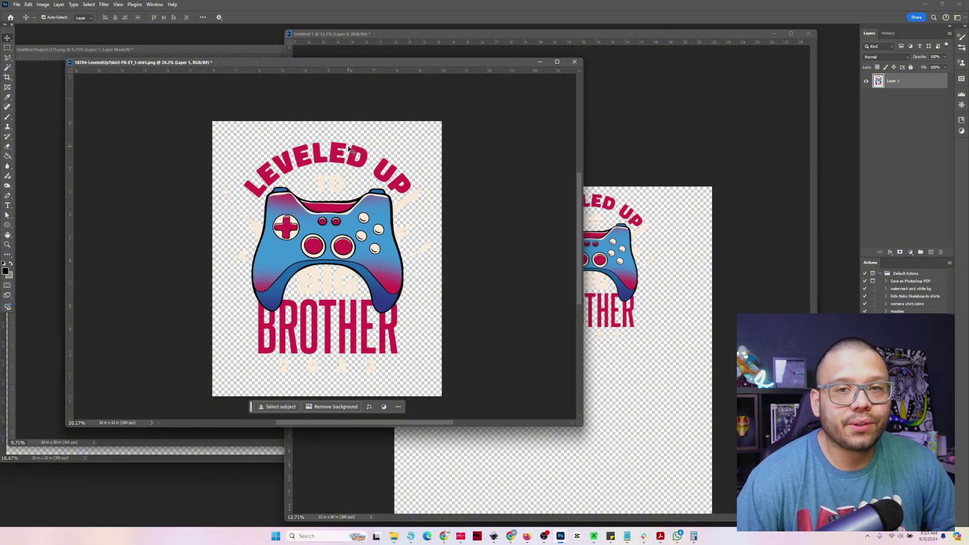
left_click(699, 145)
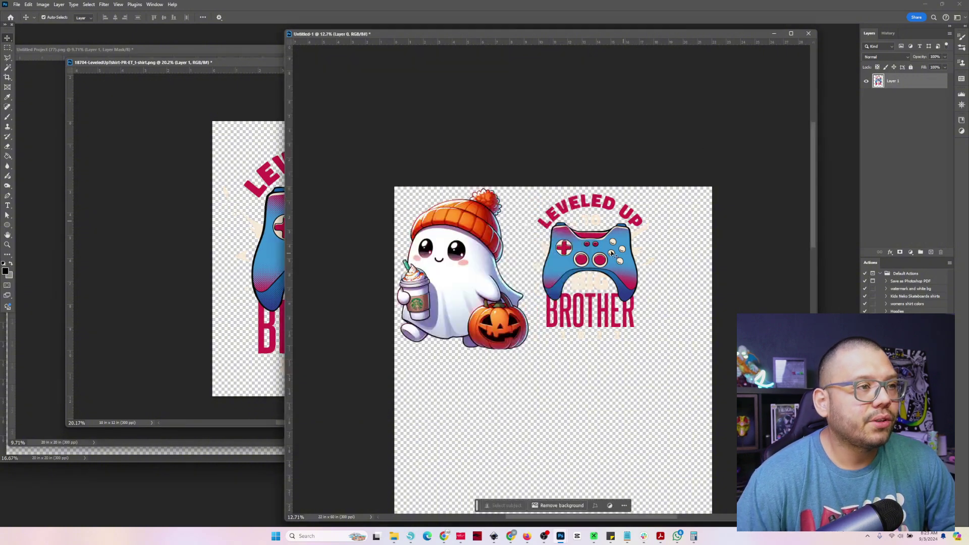
left_click(637, 265)
key("ctrl+t")
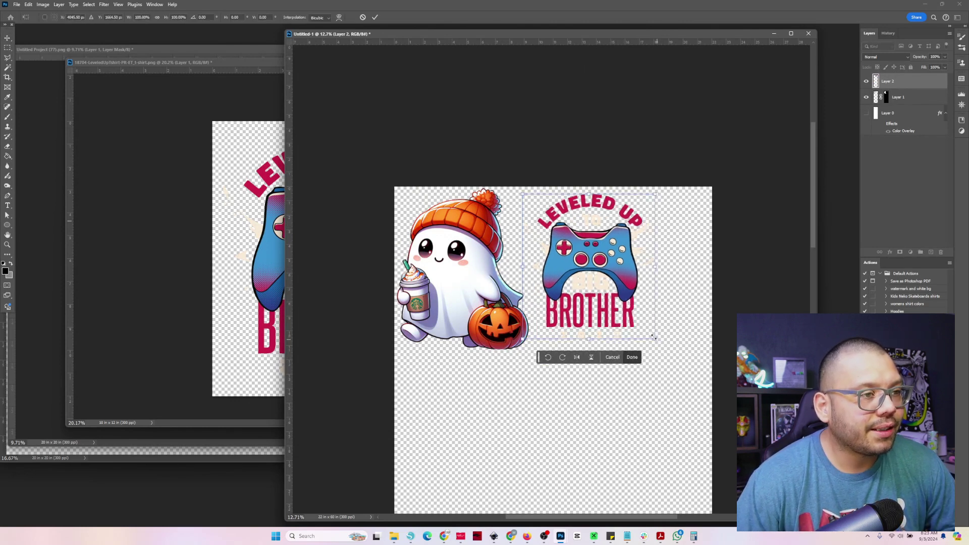
left_click_drag(654, 339, 677, 370)
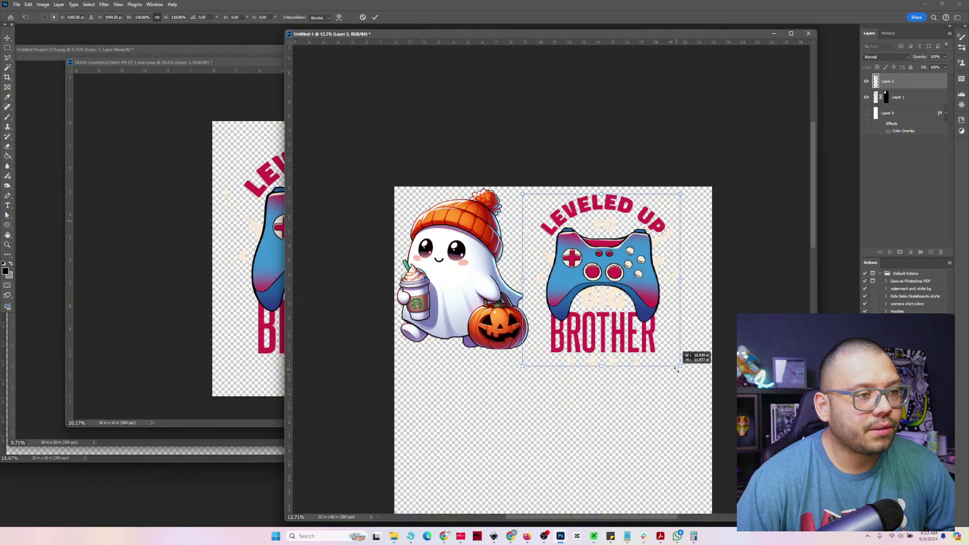
key("Return")
Crop the separate controller document on all four sides, removing the empty transparent margins around the artwork
left_click(507, 75)
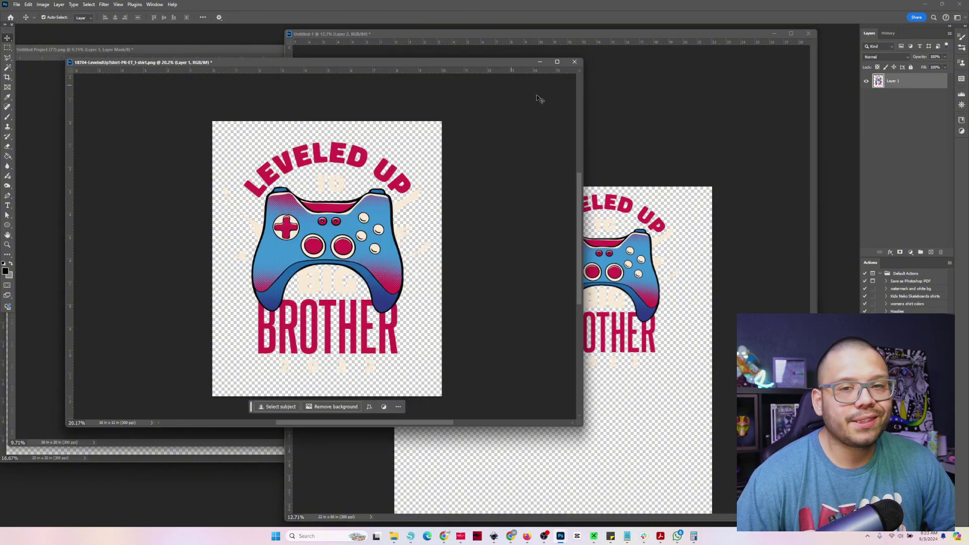
left_click_drag(223, 64, 222, 65)
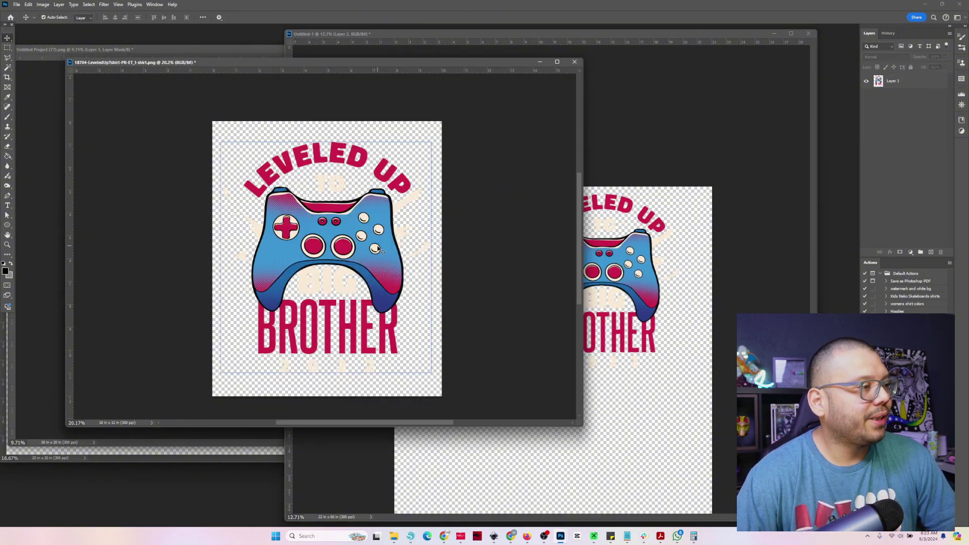
key("c")
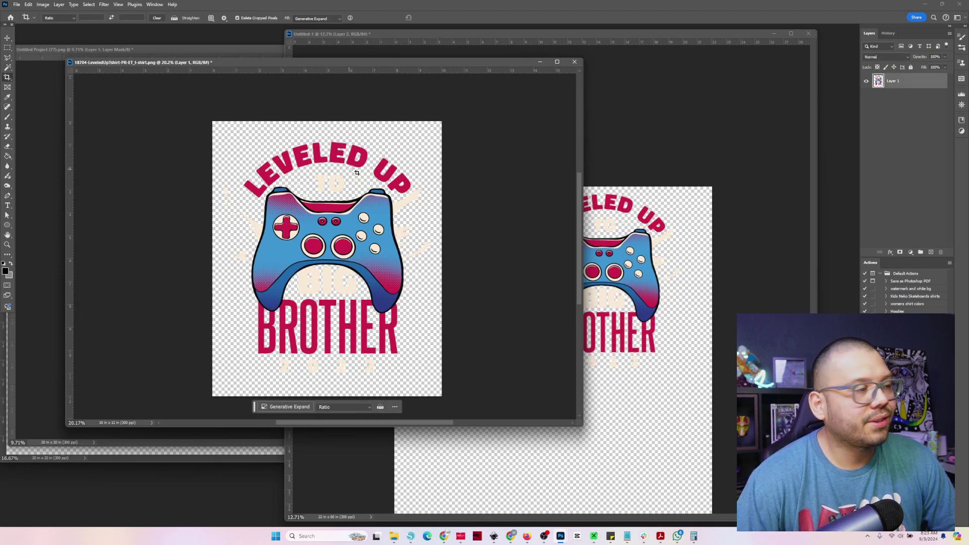
left_click_drag(327, 121, 328, 132)
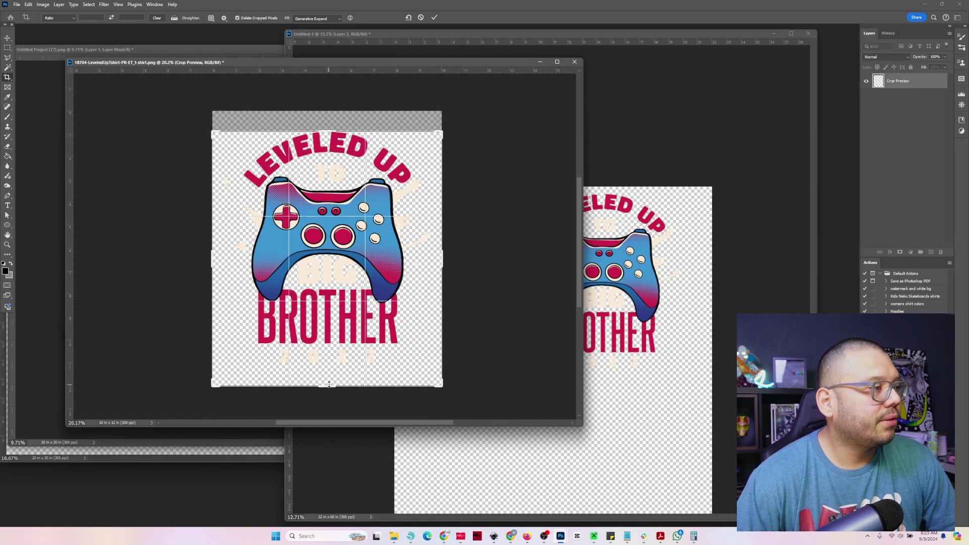
left_click_drag(332, 387, 332, 374)
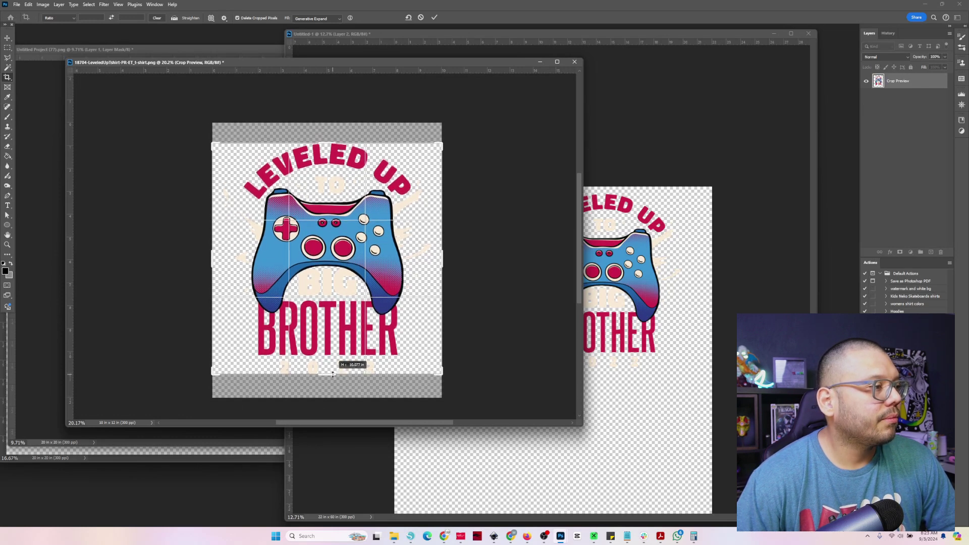
left_click_drag(208, 265, 220, 264)
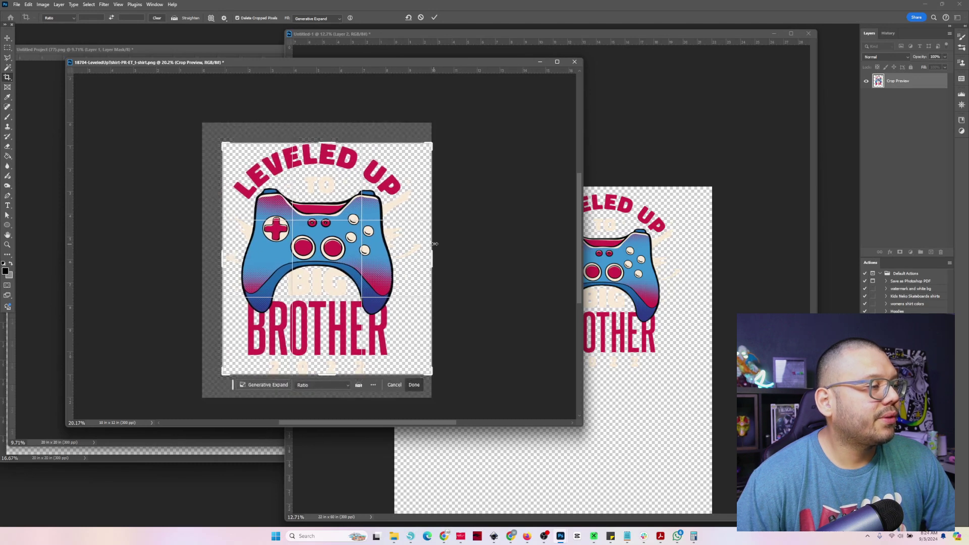
left_click_drag(433, 255, 428, 256)
key("Return")
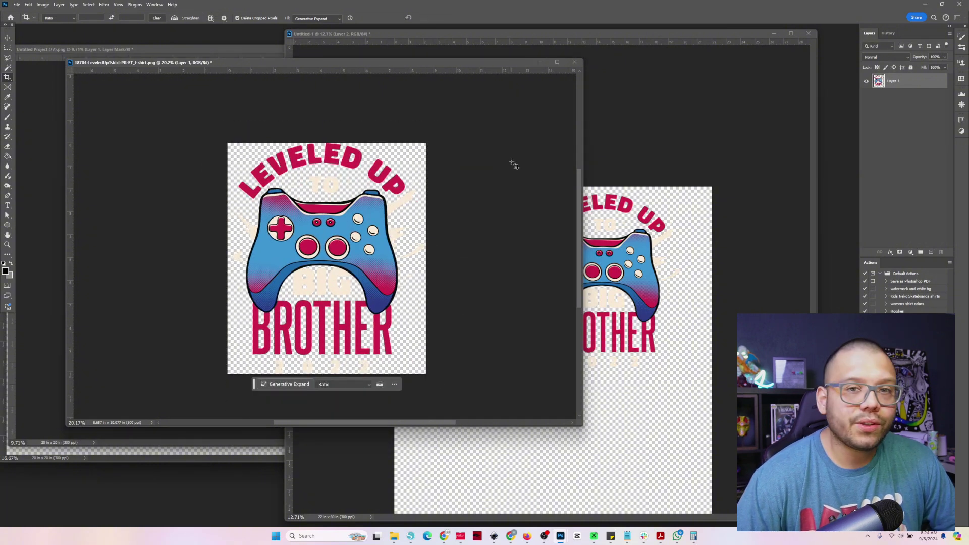
left_click(43, 4)
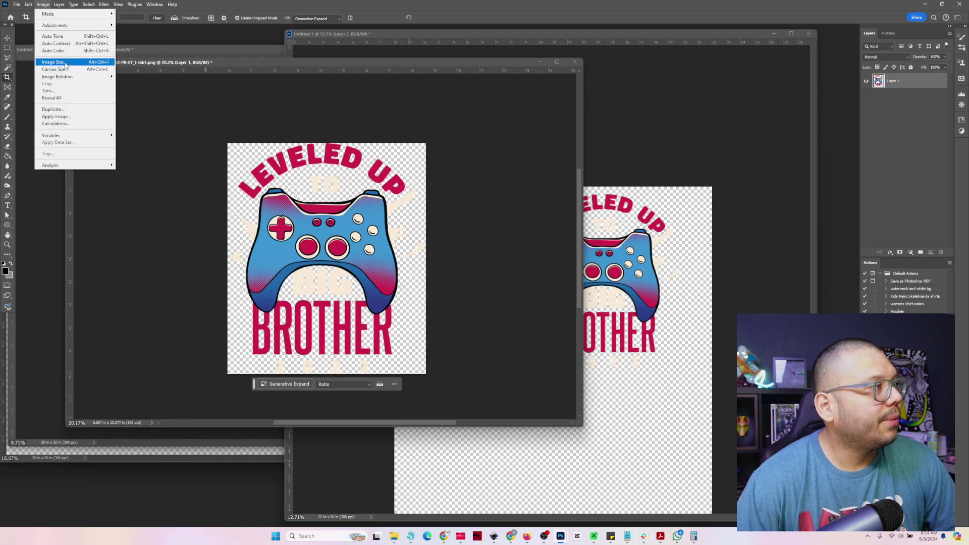
left_click(455, 234)
key("v")
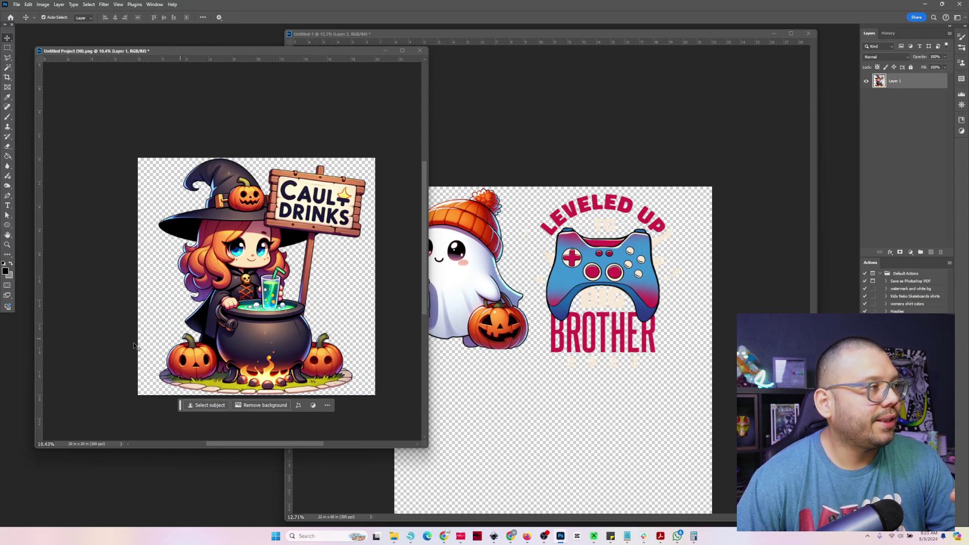
Resize the witch "Cauldrinks" image to 12 × 12 inches at 300 pixels/inch
left_click(43, 5)
left_click(55, 64)
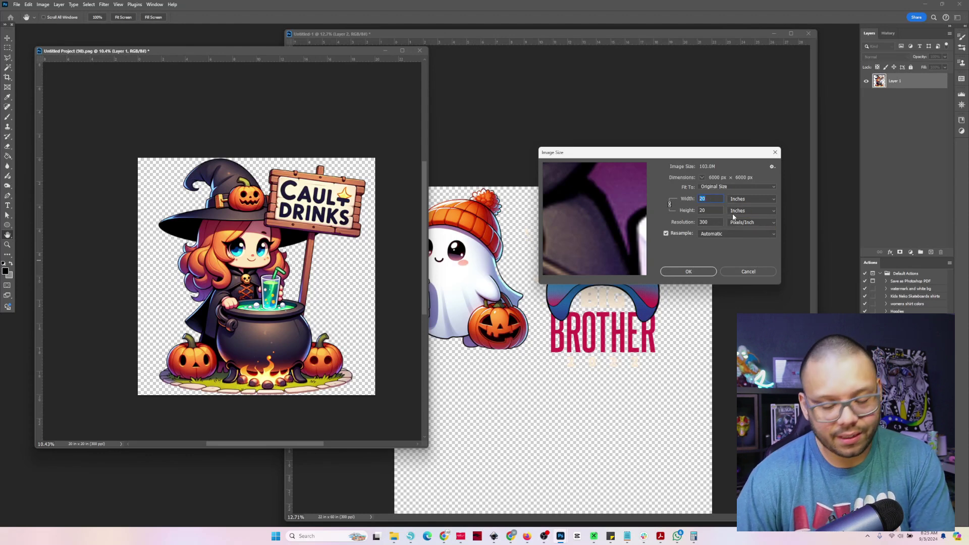
type("12")
left_click(688, 272)
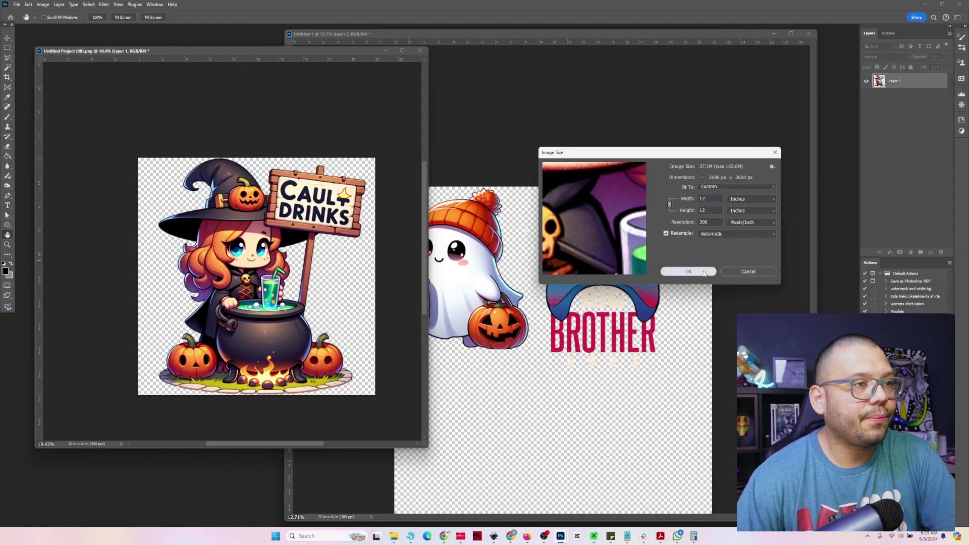
Copy the witch artwork into the 22 × 60 inch sheet and position it directly below the ghost
key("v")
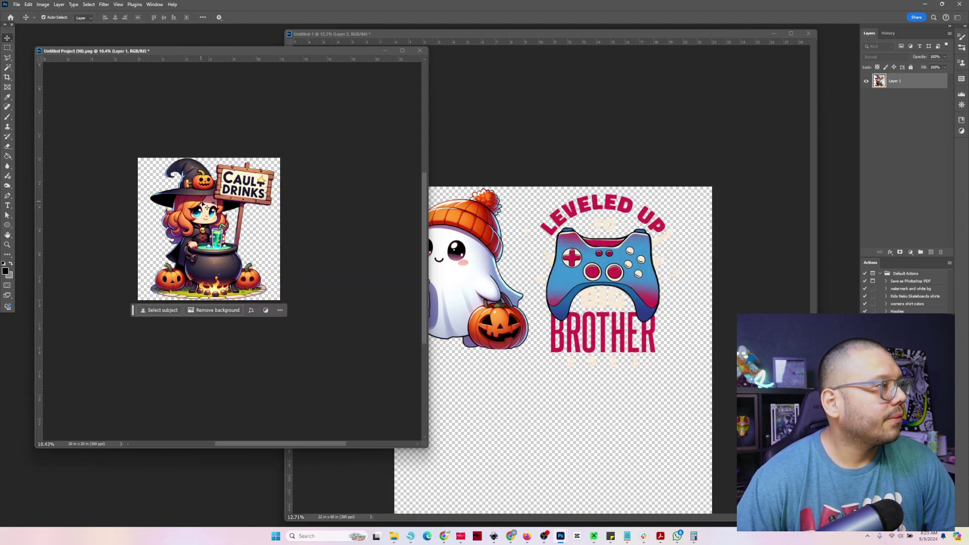
left_click_drag(206, 205, 521, 439)
scroll(579, 399, "down", 2)
left_click_drag(483, 428, 490, 420)
scroll(492, 419, "down", 2)
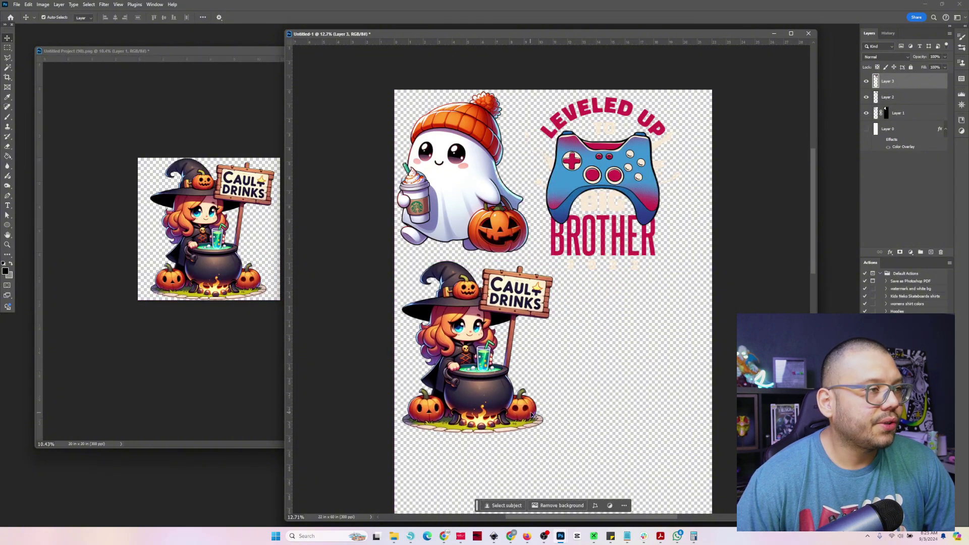
Duplicate the witch artwork beside the original, and place a duplicate of the controller artwork below the first witch
scroll(531, 415, "down", 3)
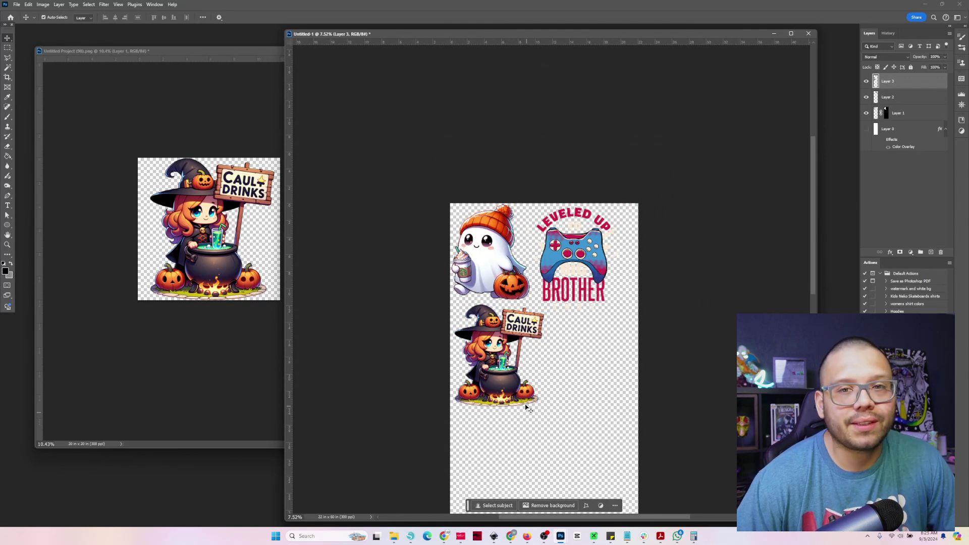
scroll(527, 406, "down", 2)
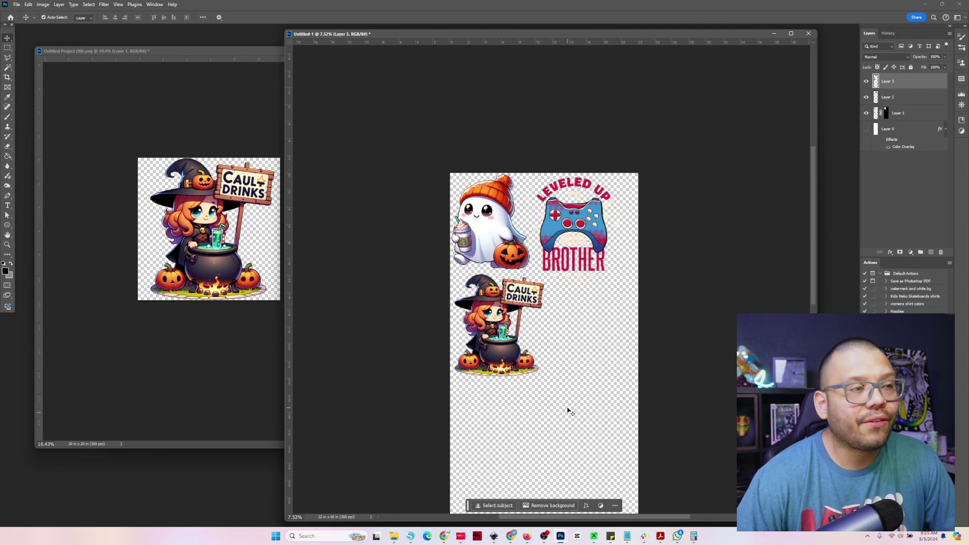
scroll(571, 396, "down", 4)
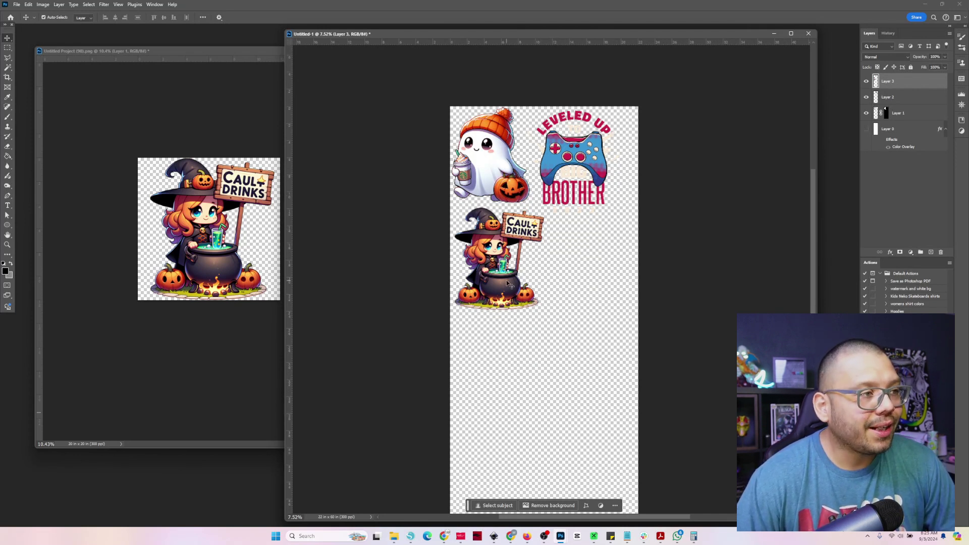
left_click_drag(484, 260, 582, 259)
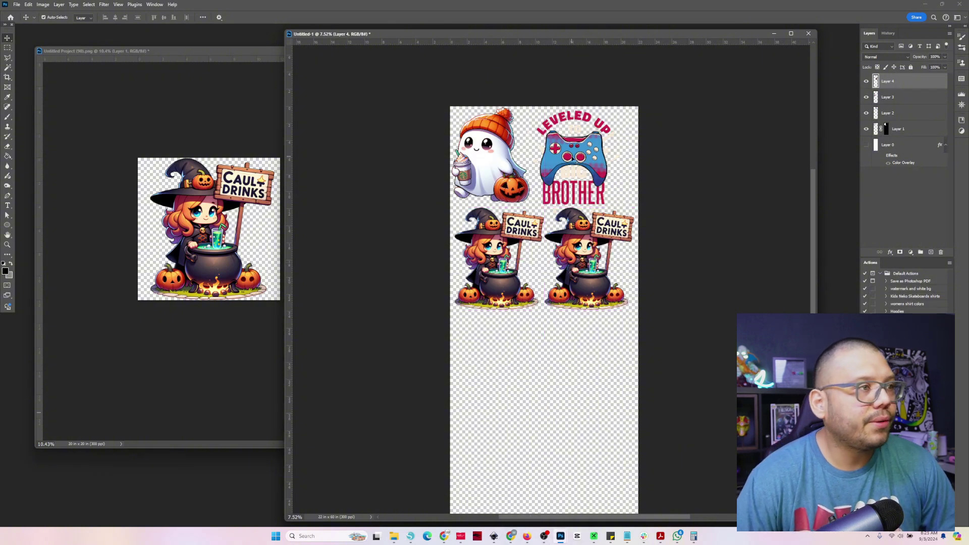
left_click_drag(587, 180, 493, 381)
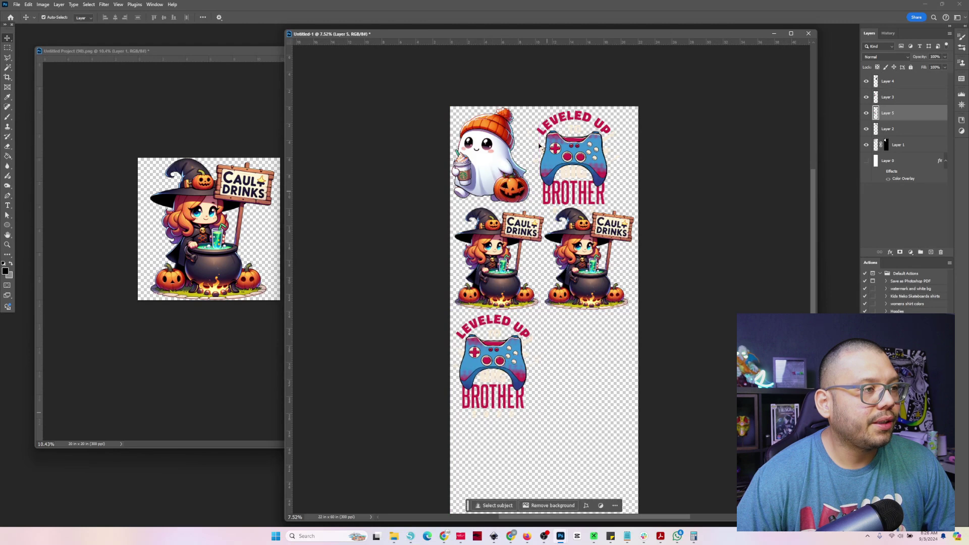
Copy and paste the ghost artwork within the sheet, placing the duplicate beside the lower controller artwork
left_click(503, 181)
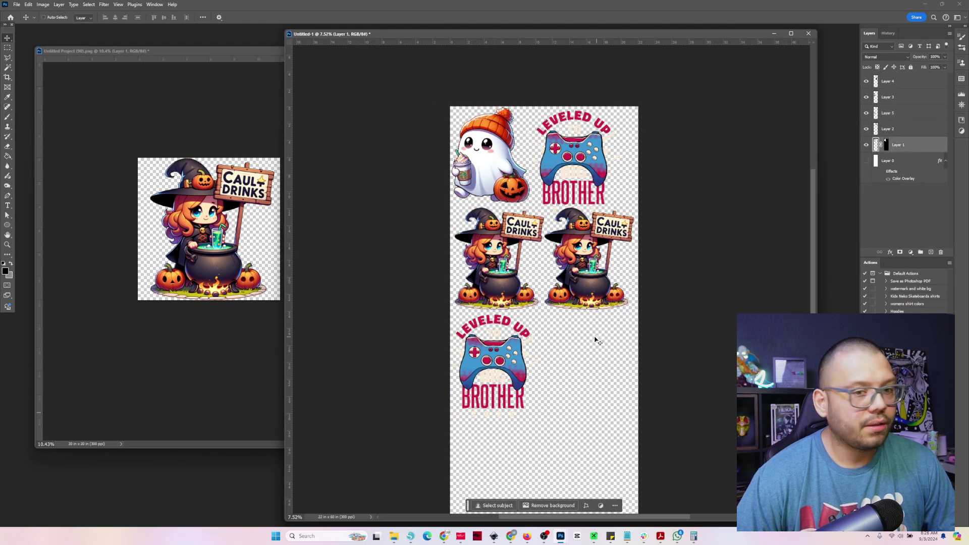
key("ctrl+c")
key("ctrl+v")
left_click_drag(565, 314, 589, 368)
scroll(596, 404, "down", 5)
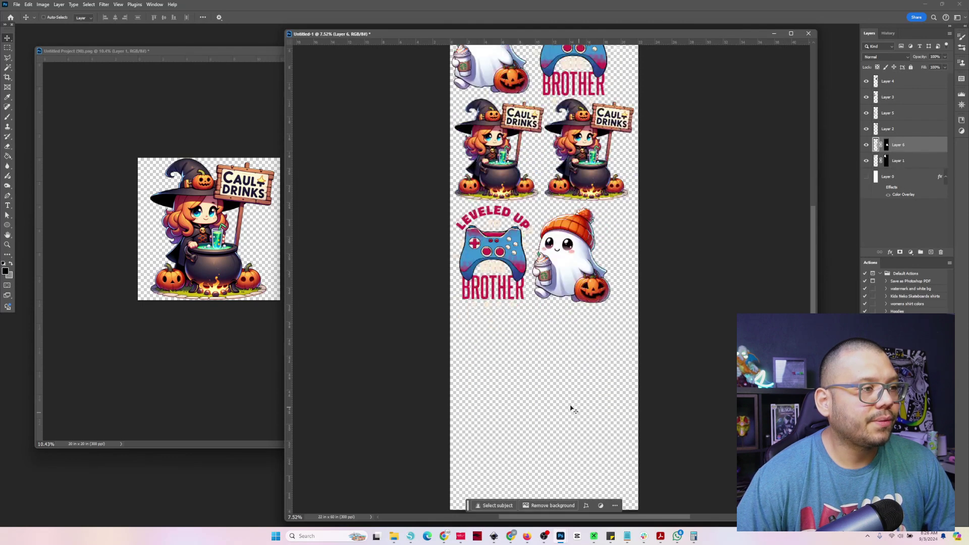
Paste two more ghosts and arrange them side by side in a row below the lower controller and ghost
key("ctrl+v")
left_click_drag(549, 282, 576, 363)
key("ctrl+v")
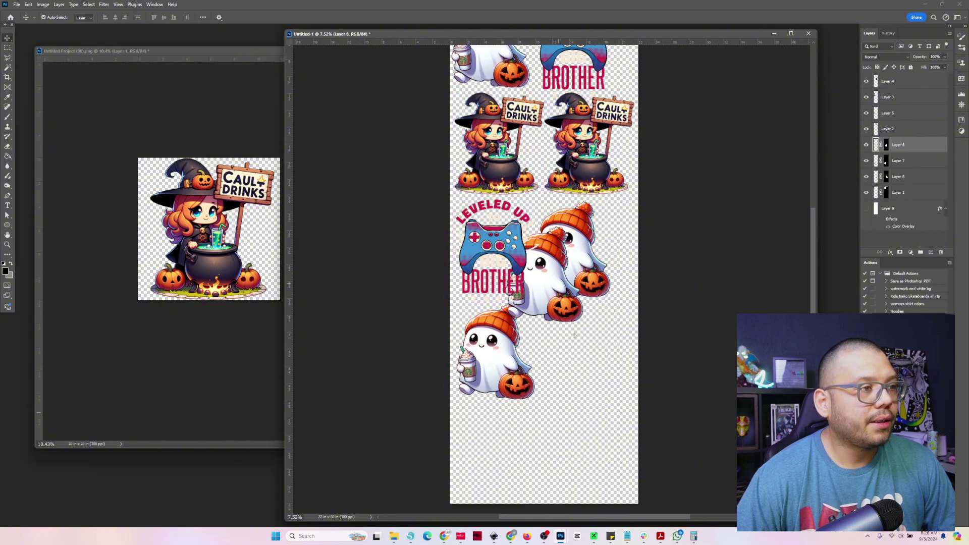
left_click_drag(581, 248, 595, 363)
scroll(594, 141, "down", 1)
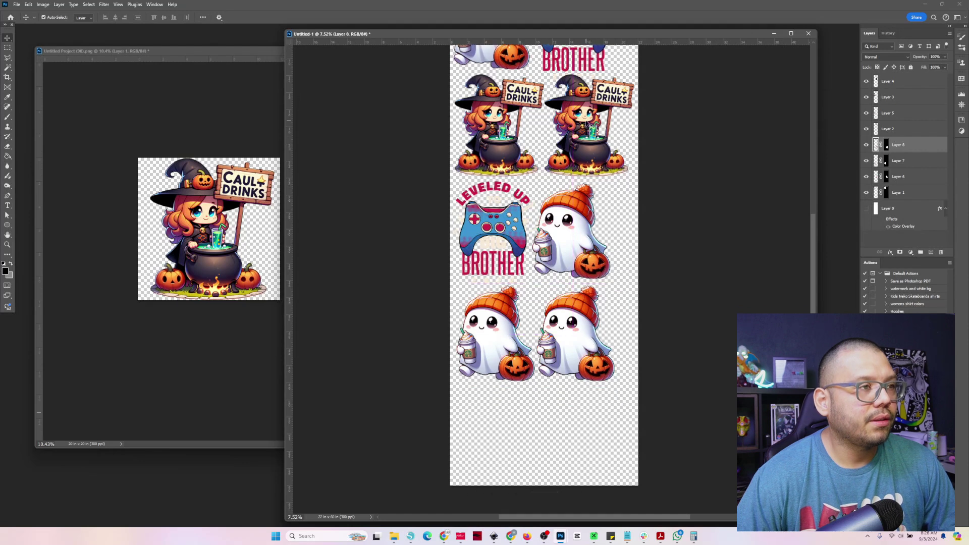
Paste another witch artwork and place it below the first ghost of the ghost pair, at the sheet's lower end
key("ctrl+v")
left_click_drag(558, 273, 496, 432)
left_click(510, 316)
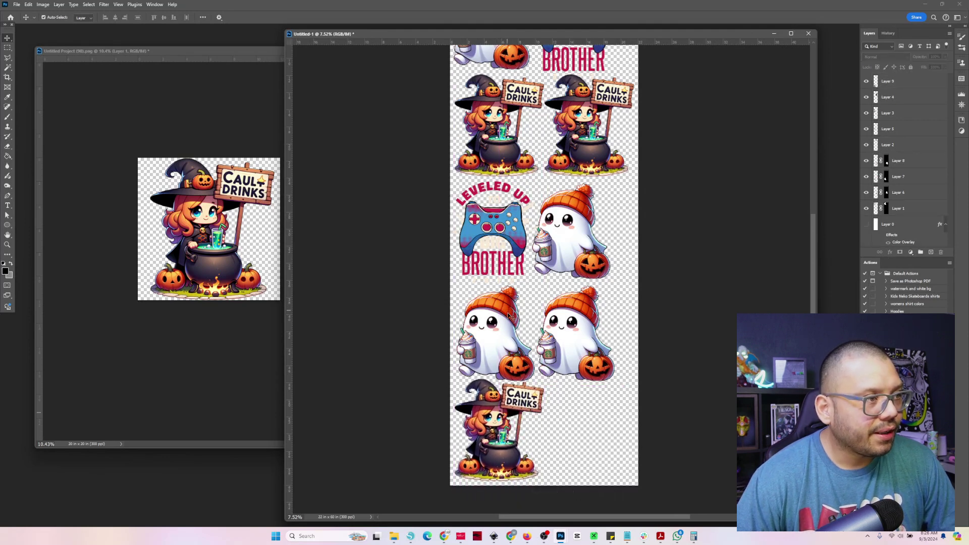
Show the background layer, Layer 0, together with its black Color Overlay effect behind the artwork
scroll(515, 286, "left", 2)
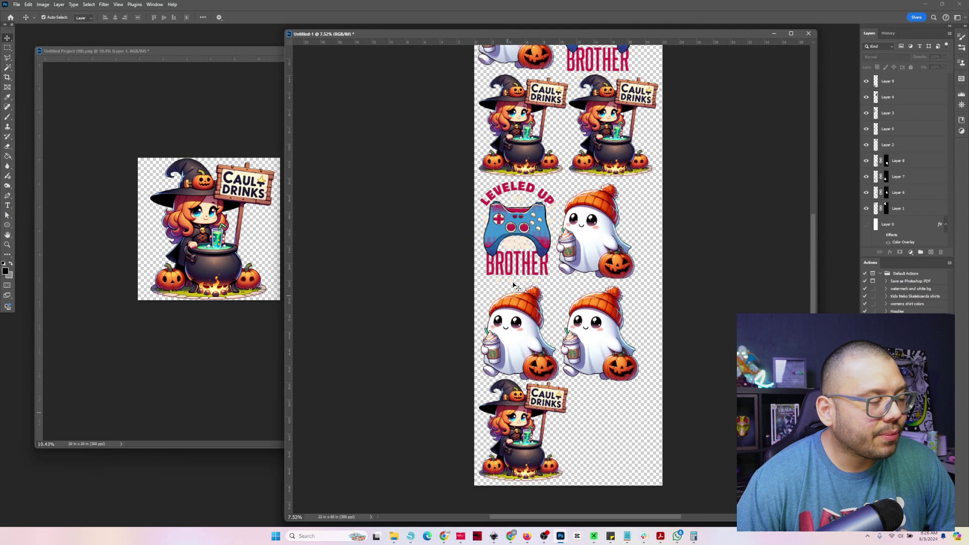
left_click(867, 226)
left_click(871, 228)
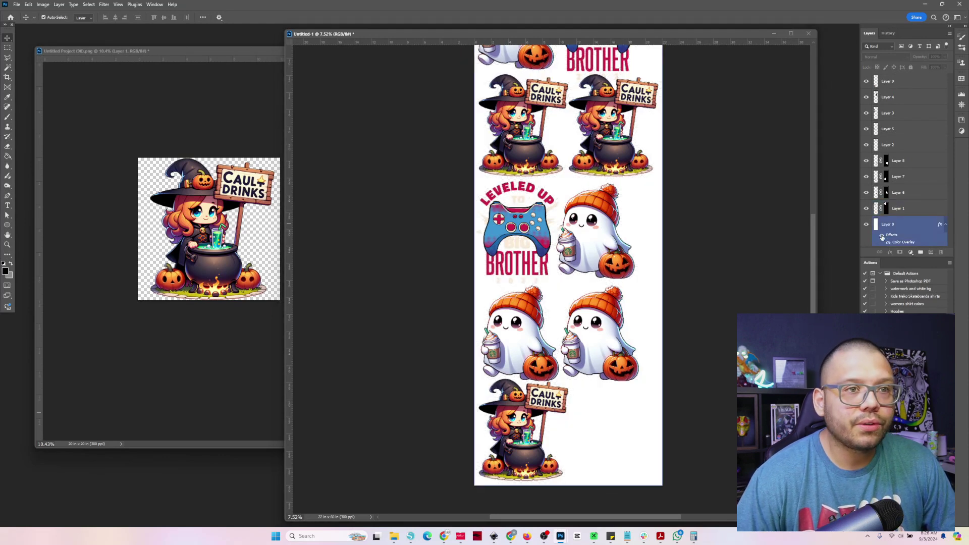
left_click(882, 236)
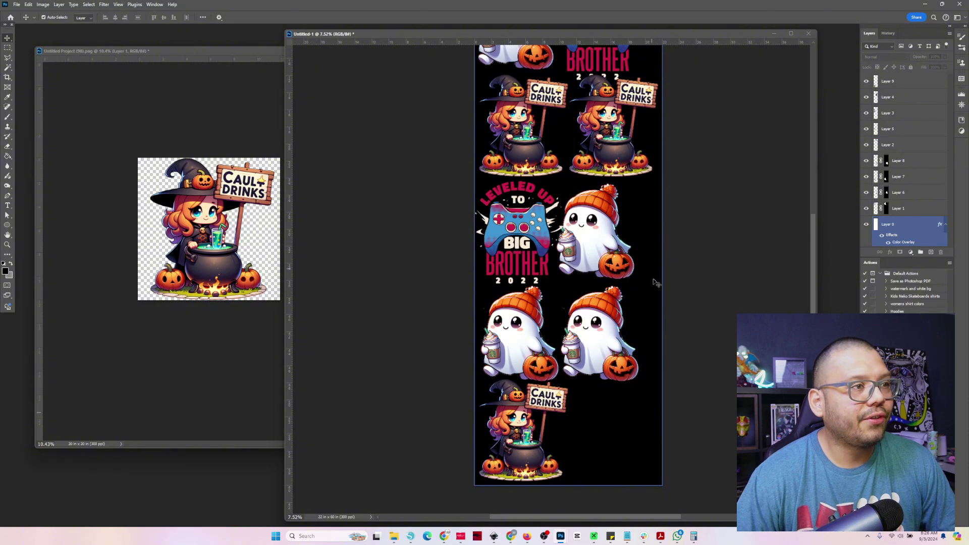
Shift the lower controller artwork and the ghost beside it sideways so the splatter clears the sheet edge and the ghost
scroll(659, 288, "up", 3)
scroll(567, 268, "up", 5)
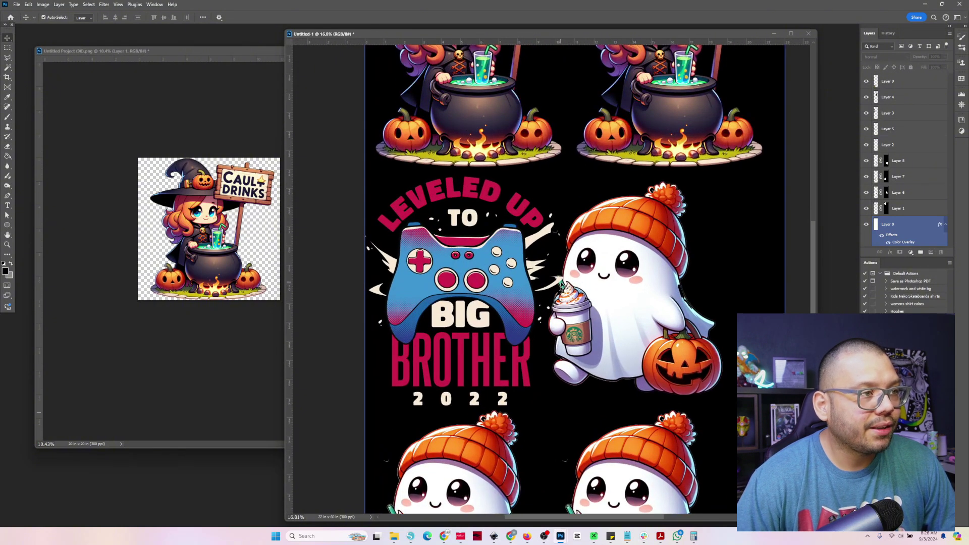
left_click(562, 286)
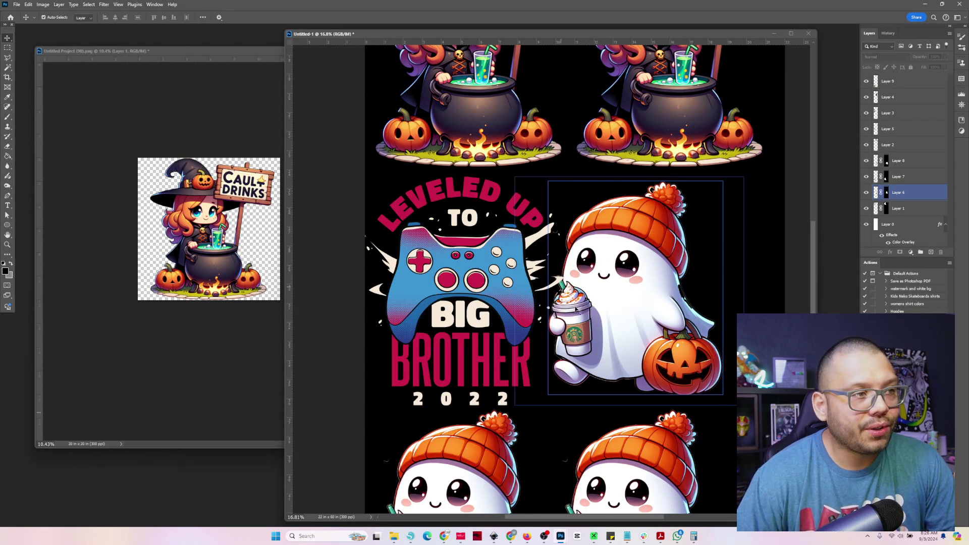
left_click_drag(645, 328, 661, 328)
left_click_drag(457, 260, 476, 260)
left_click_drag(648, 289, 683, 289)
Select all seven artworks below the top row and move them down together, clear of the upper controller's 2022 text
scroll(687, 252, "up", 5)
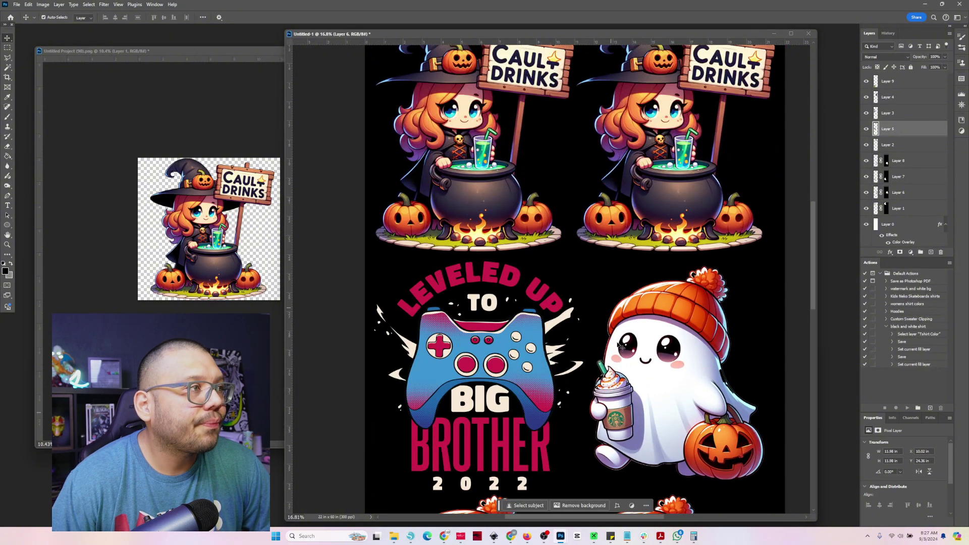
left_click(693, 221)
scroll(696, 238, "up", 4)
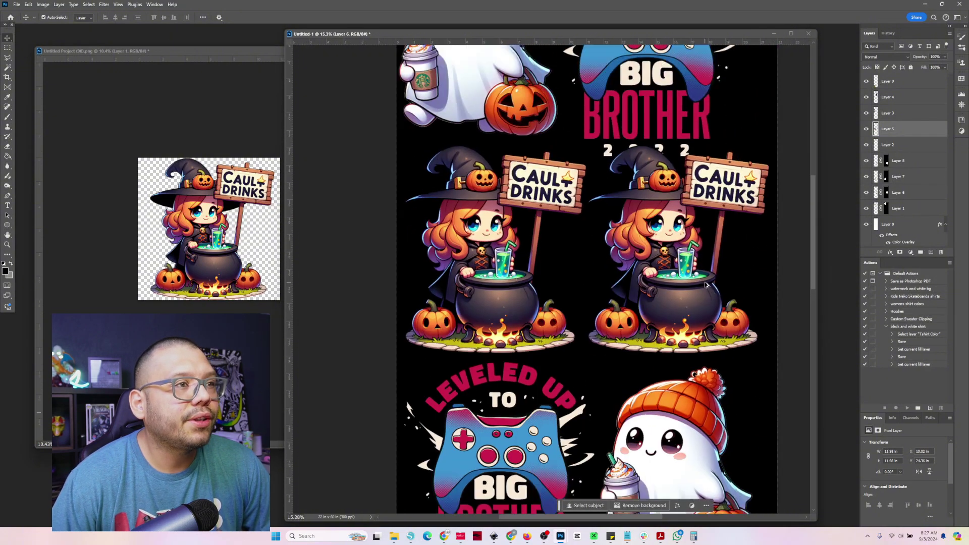
scroll(705, 281, "down", 2)
scroll(705, 285, "down", 1)
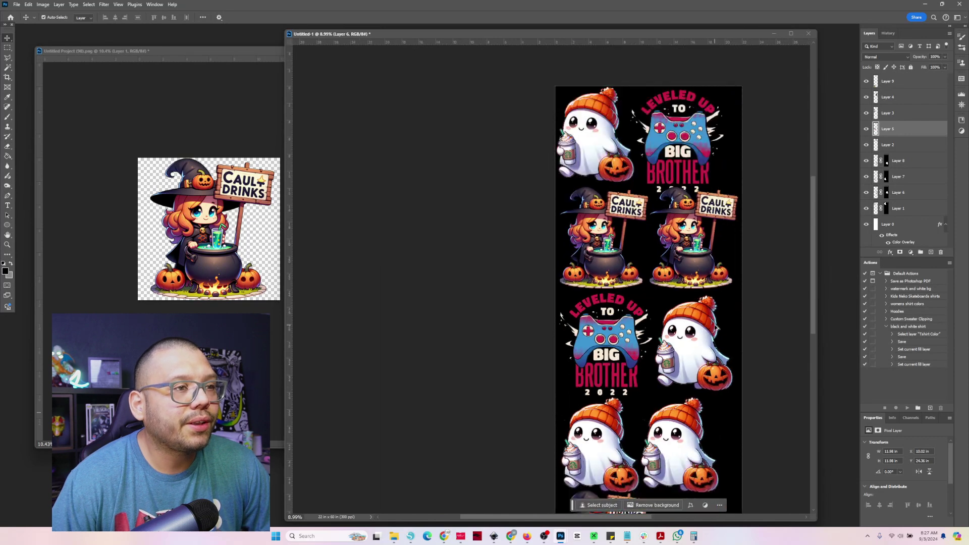
scroll(712, 303, "down", 4)
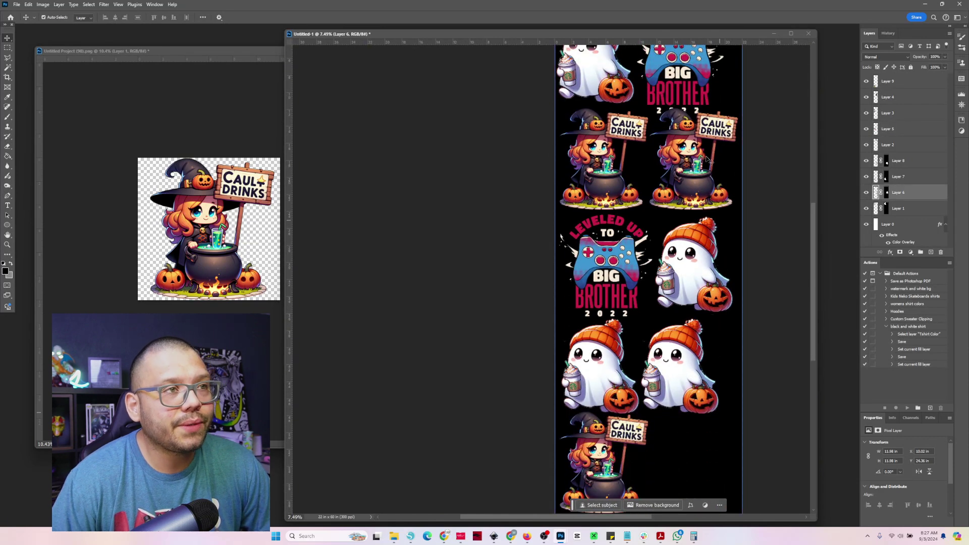
left_click(688, 163)
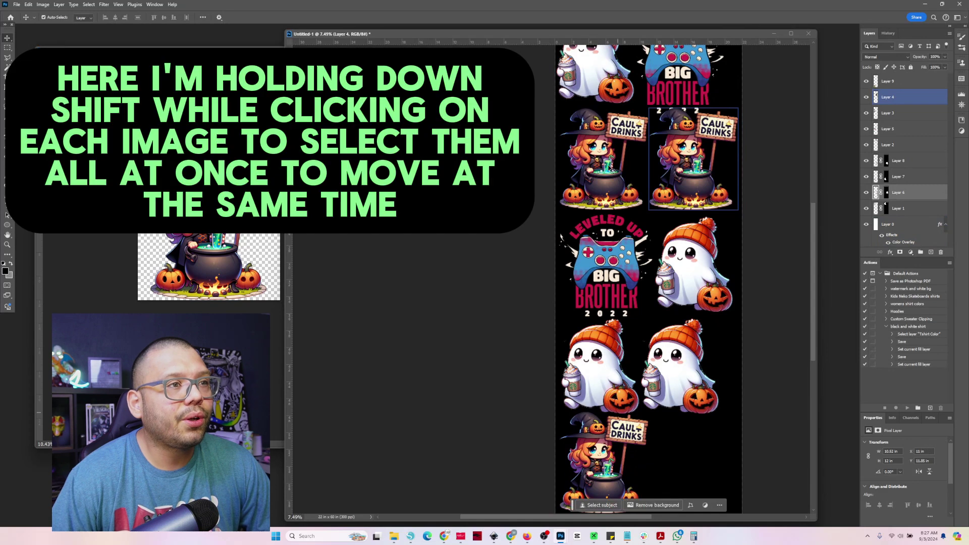
left_click(609, 185, "shift")
left_click(613, 264, "shift")
left_click(705, 269, "shift")
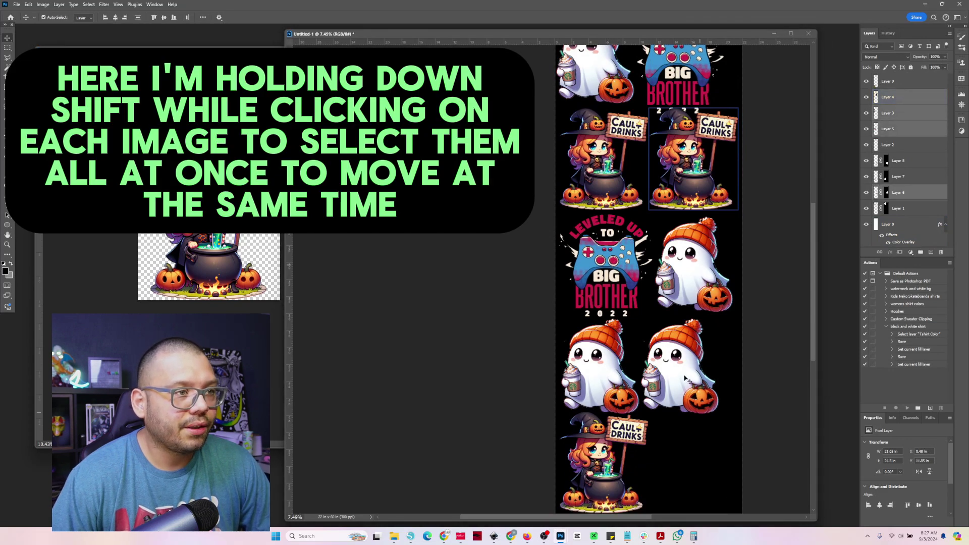
left_click(688, 383, "shift")
left_click(615, 387, "shift")
left_click(628, 174, "shift")
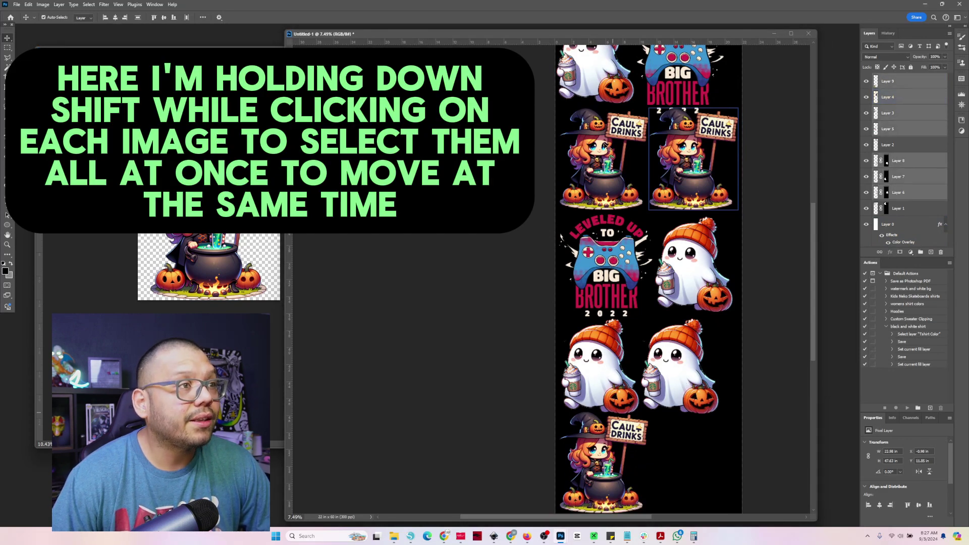
left_click_drag(608, 147, 604, 157)
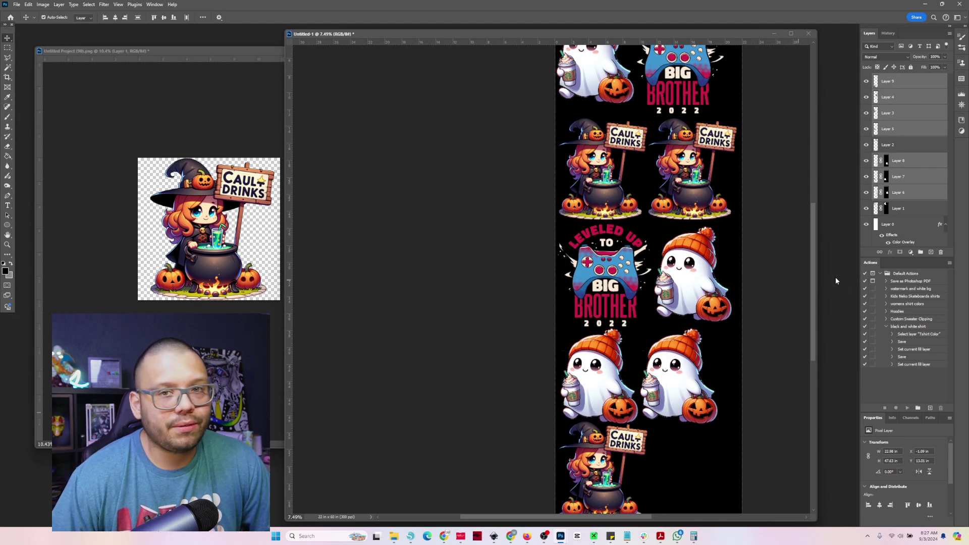
scroll(690, 362, "down", 5)
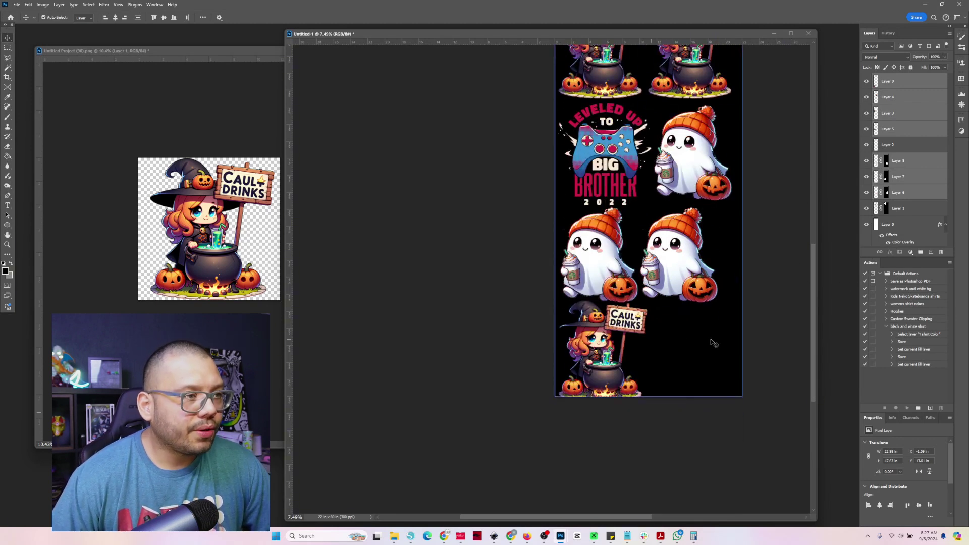
left_click(624, 376)
key("ctrl+t")
key("Escape")
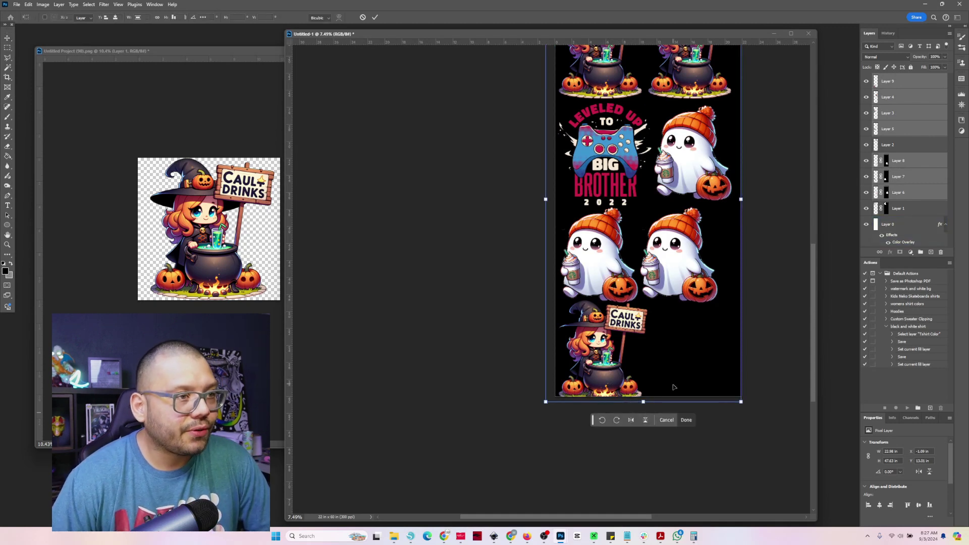
key("Escape")
left_click(773, 253)
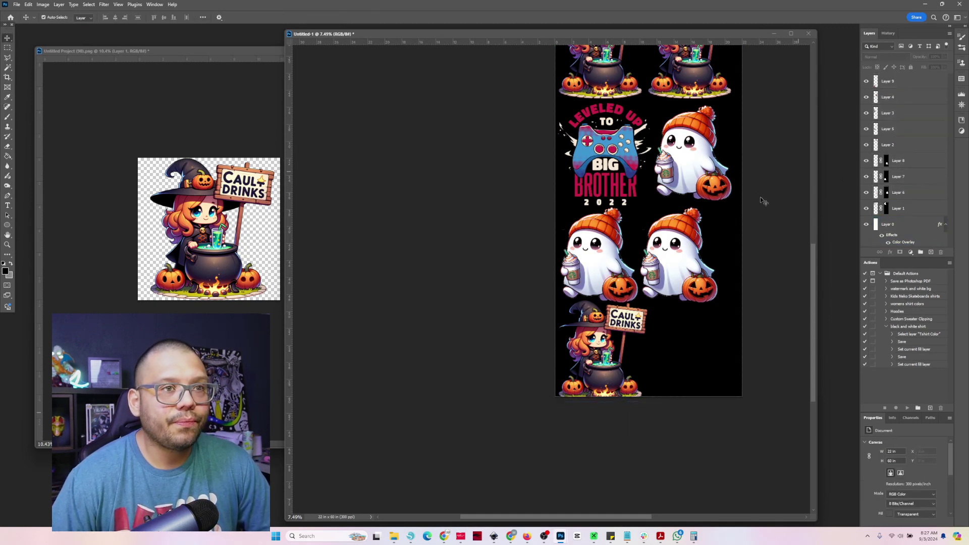
Rotate the bottom witch artwork 90° counterclockwise and reposition it fully inside the sheet below the ghosts
left_click(601, 376)
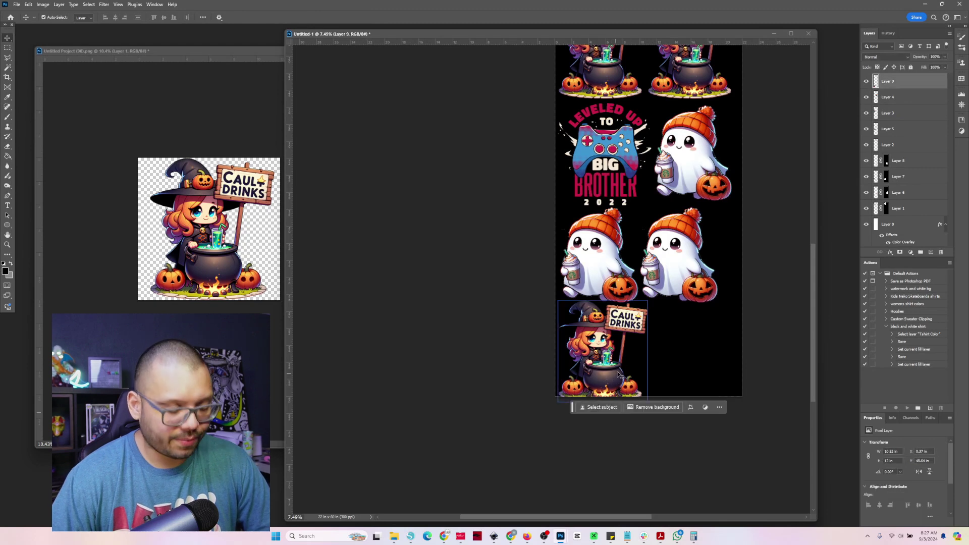
key("ctrl+t")
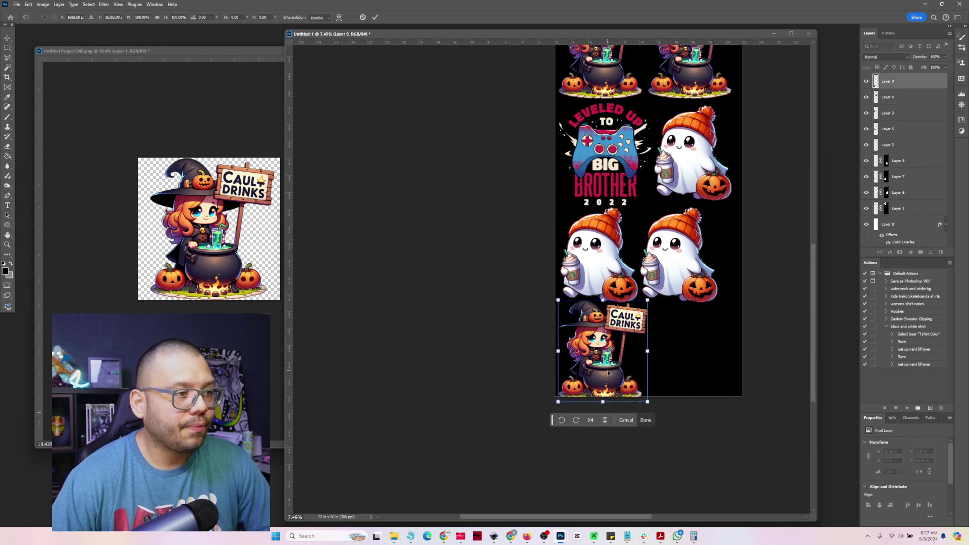
left_click(562, 420)
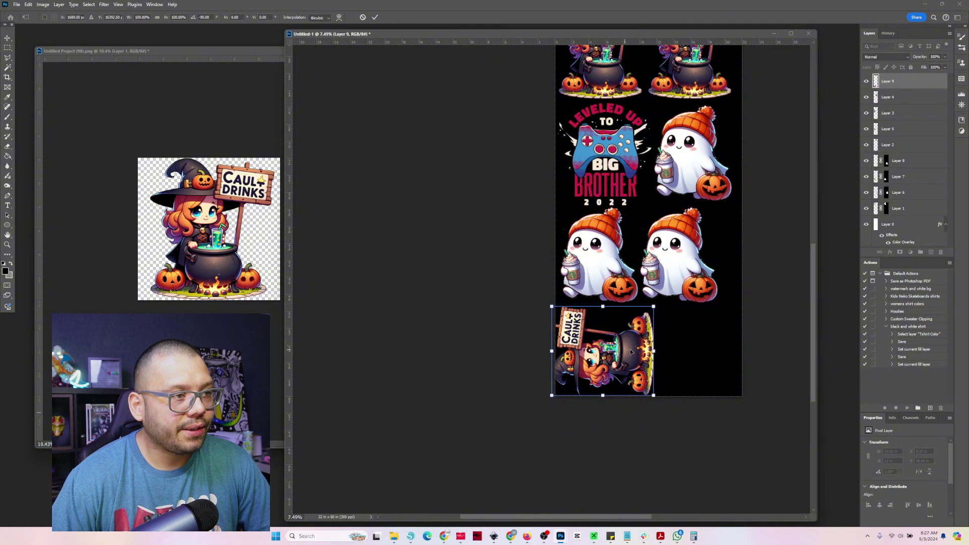
left_click_drag(622, 351, 634, 348)
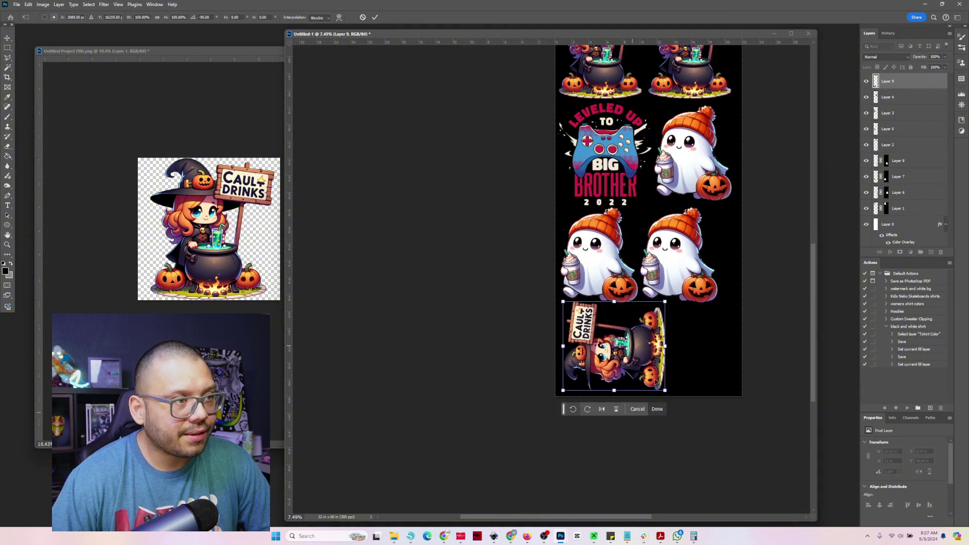
key("Return")
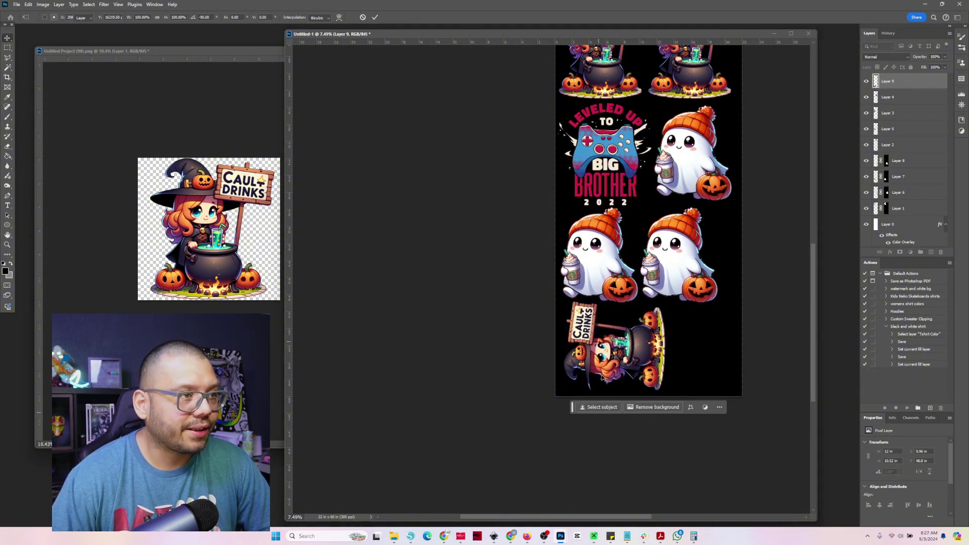
Rotate the controller artwork in the top row 90° clockwise and move it up against the sheet's top edge
scroll(603, 378, "up", 2)
scroll(657, 343, "down", 3)
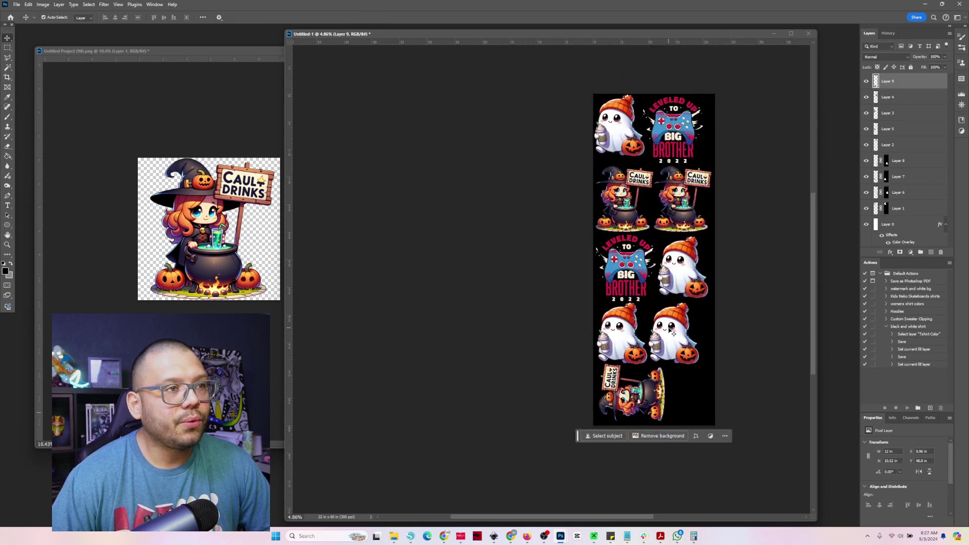
left_click(682, 342)
left_click(726, 281)
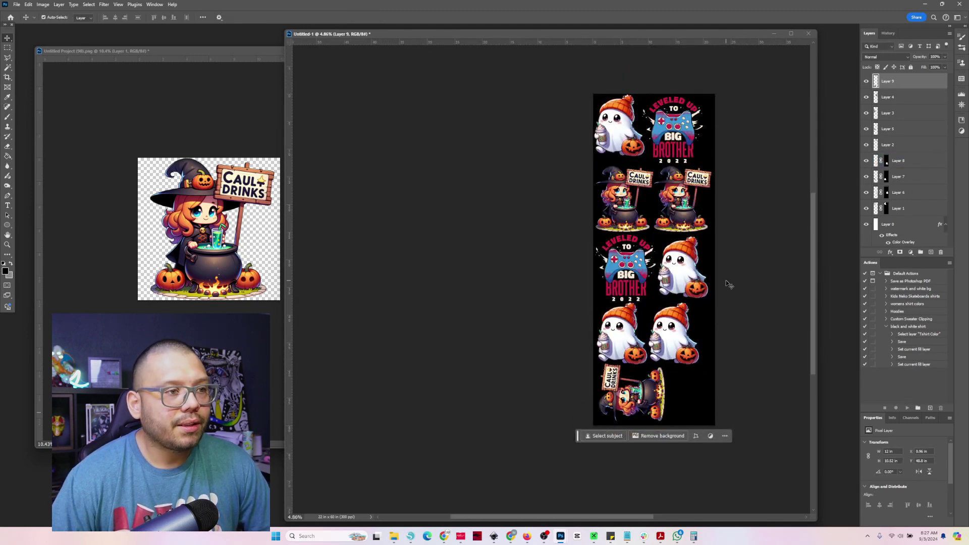
left_click_drag(673, 134, 675, 128)
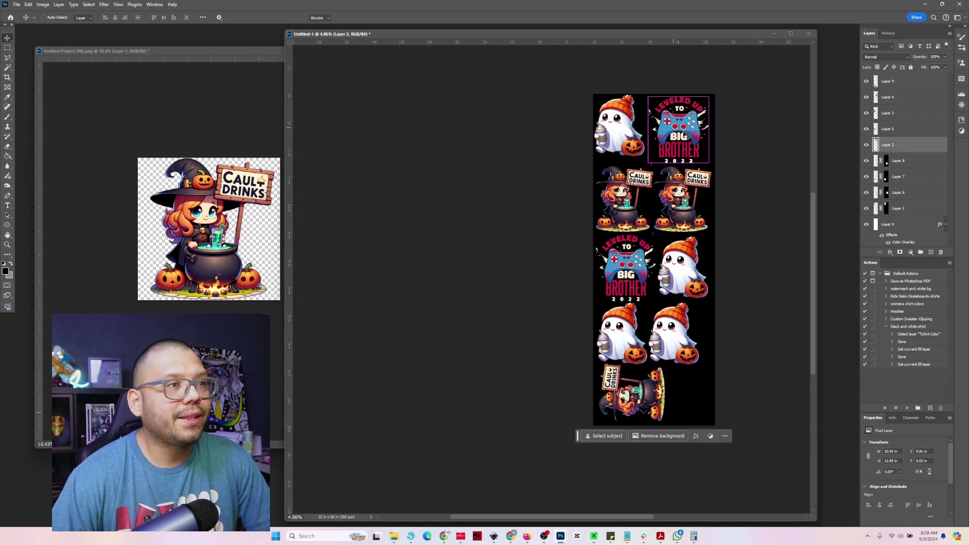
key("ctrl+t")
left_click(651, 181)
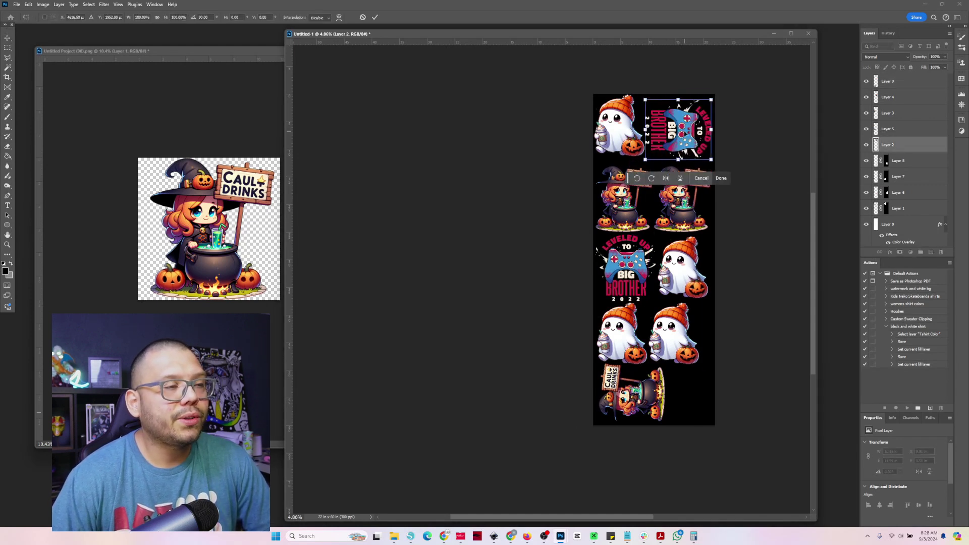
left_click_drag(694, 119, 695, 113)
key("Return")
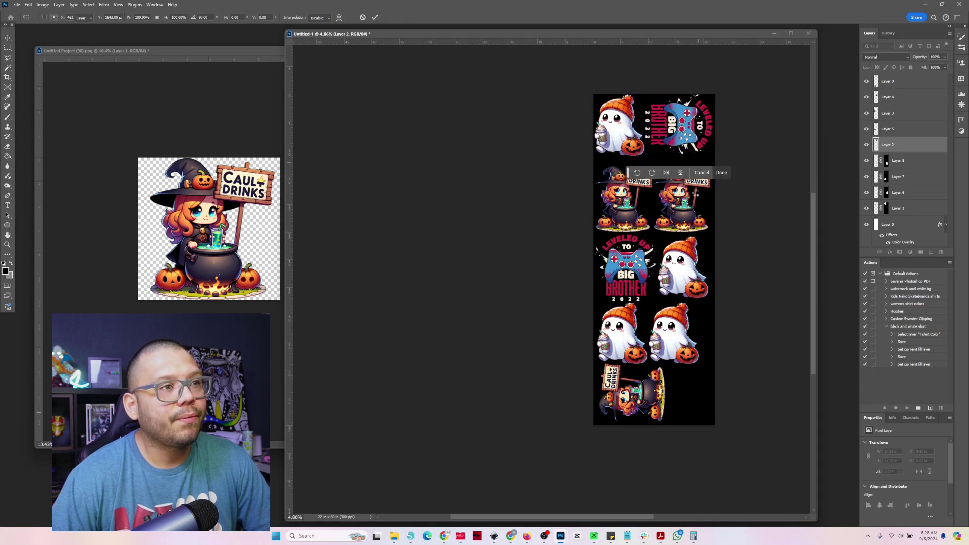
left_click(753, 258)
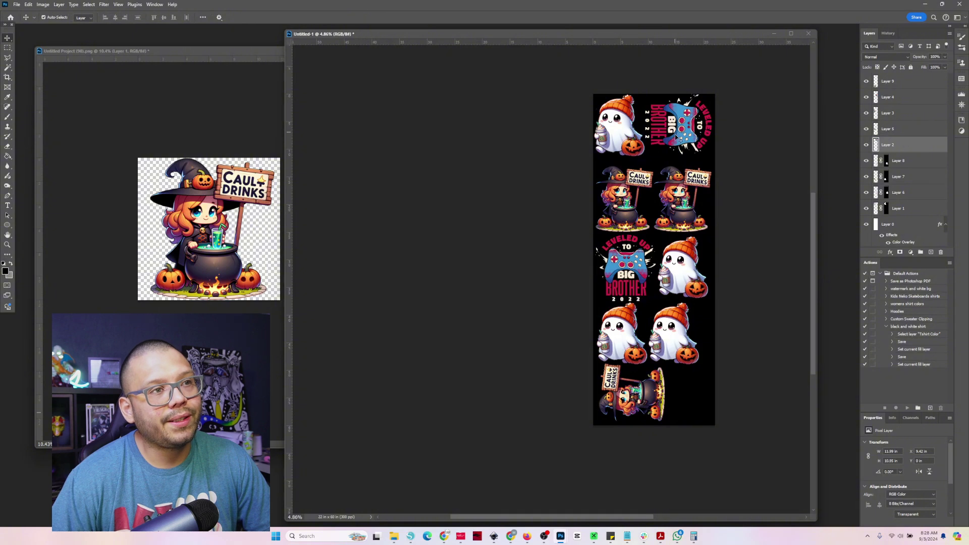
Move the second witch in the witch row up toward the rotated controller artwork
left_click_drag(675, 174, 675, 166)
scroll(672, 178, "up", 3)
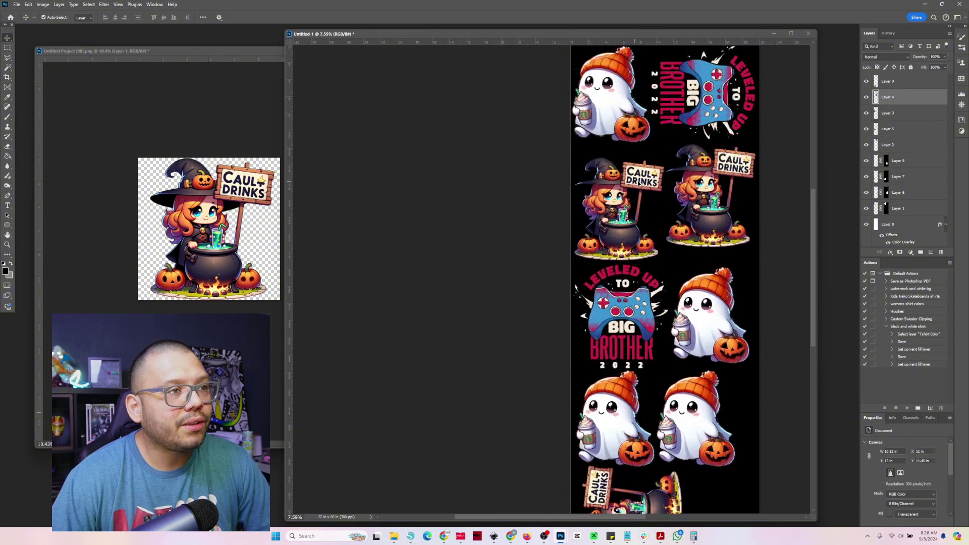
left_click(667, 197)
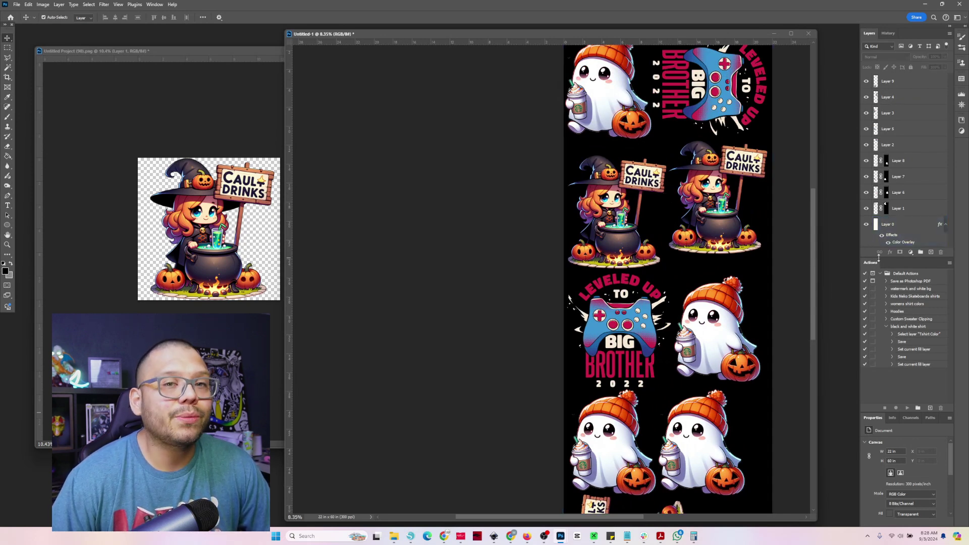
Hide the background layer, Layer 0, to bring back the transparent sheet
left_click(887, 224)
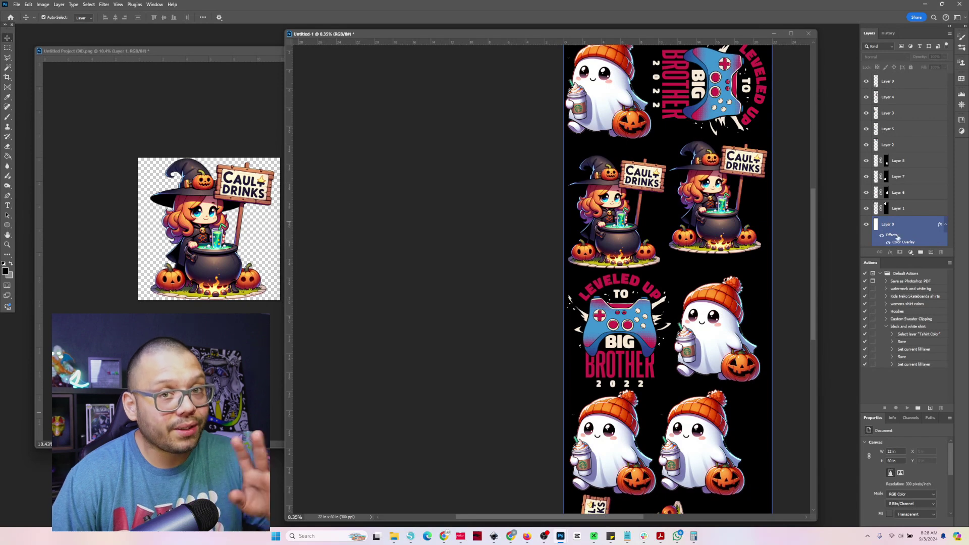
left_click(866, 225)
scroll(669, 277, "down", 2)
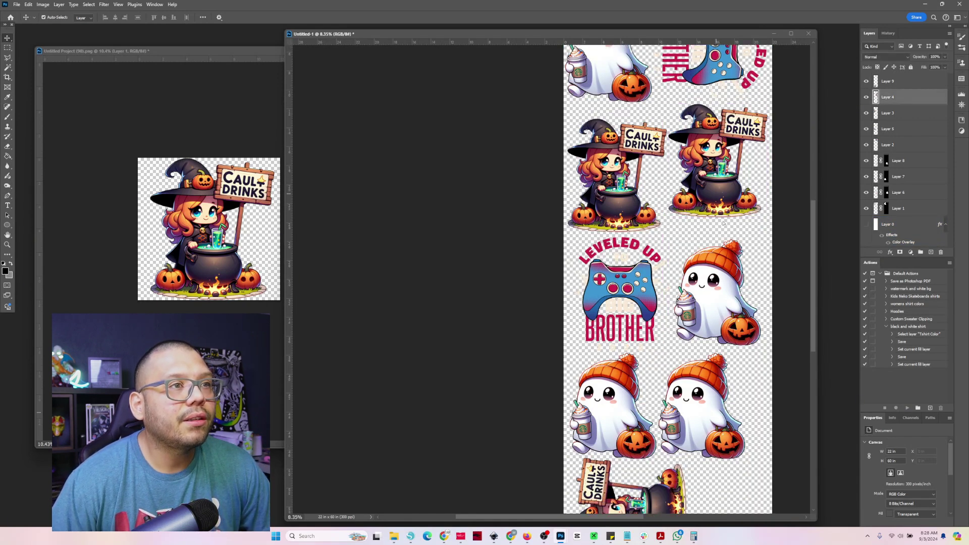
Move the ghost beside the lower controller and the second ghost of the pair below it upward
left_click_drag(720, 253, 713, 235)
left_click_drag(714, 400, 713, 390)
scroll(717, 391, "down", 6)
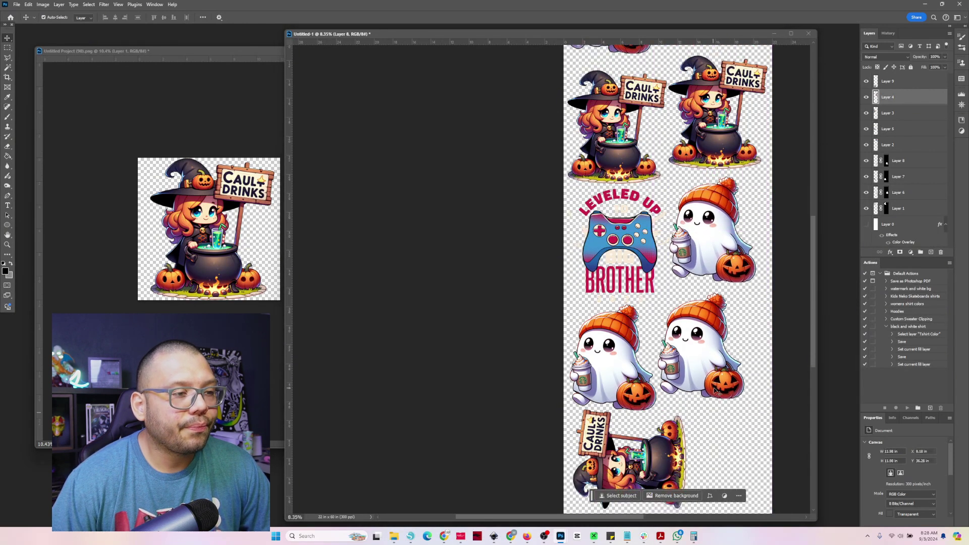
Bring the cat logo from its own file into the gang sheet, over the empty area beside the bottom witch
left_click(682, 401)
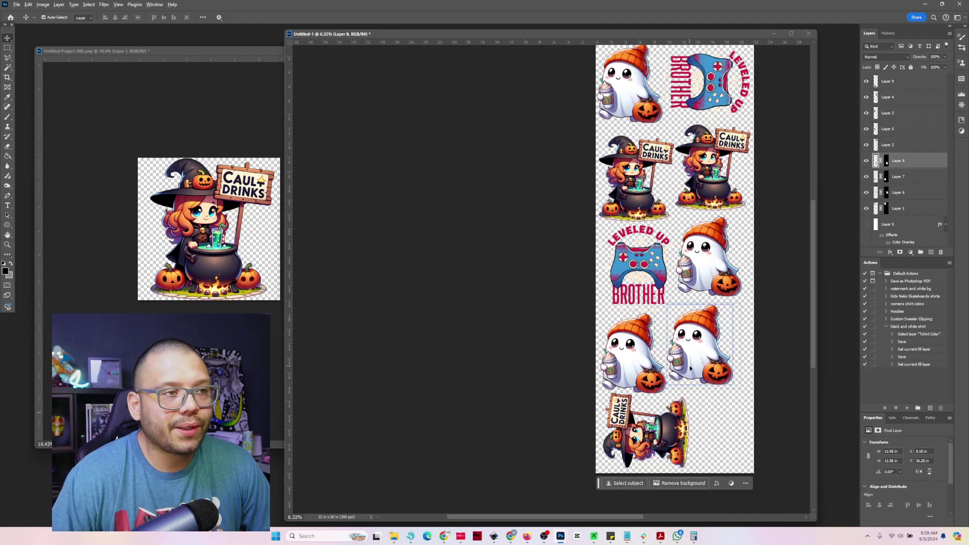
scroll(691, 354, "down", 1)
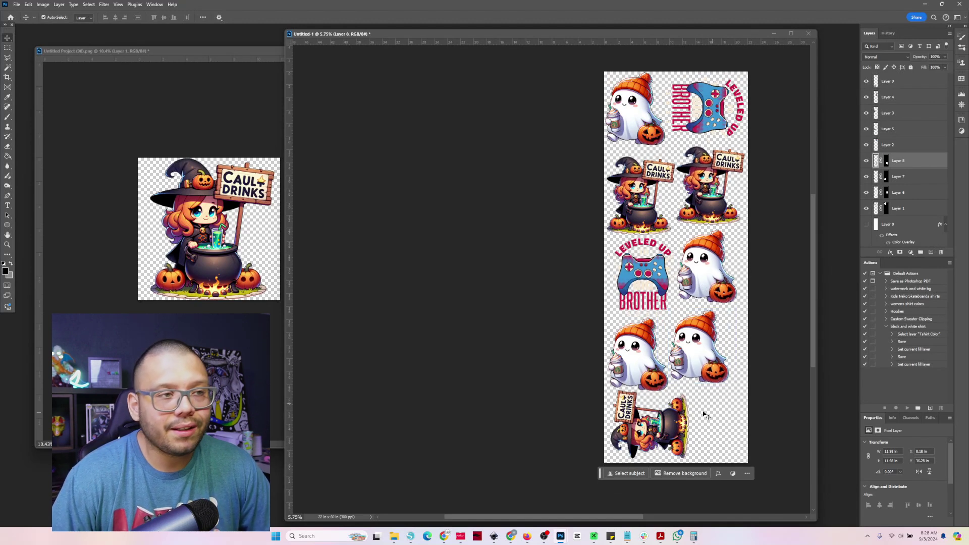
scroll(752, 439, "up", 4)
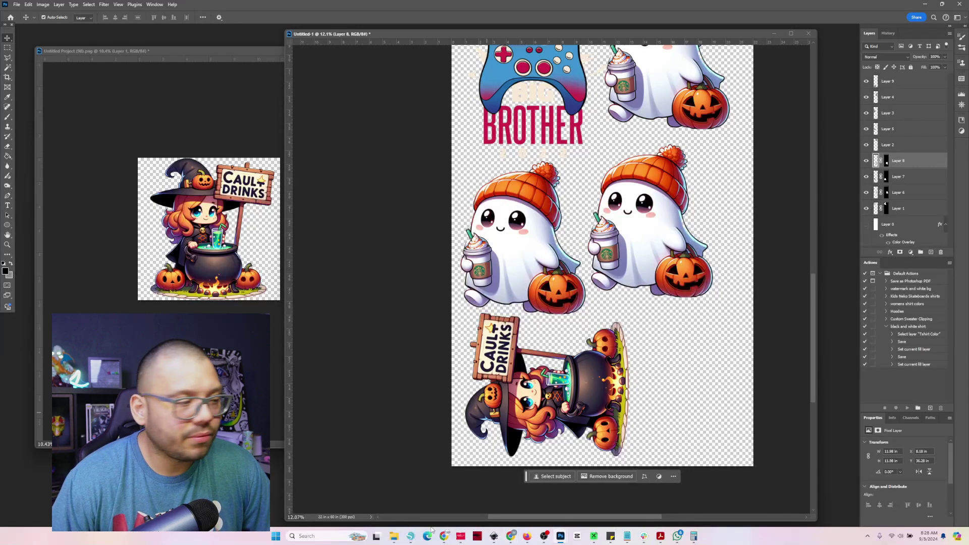
key("ctrl+Tab")
left_click_drag(717, 364, 717, 364)
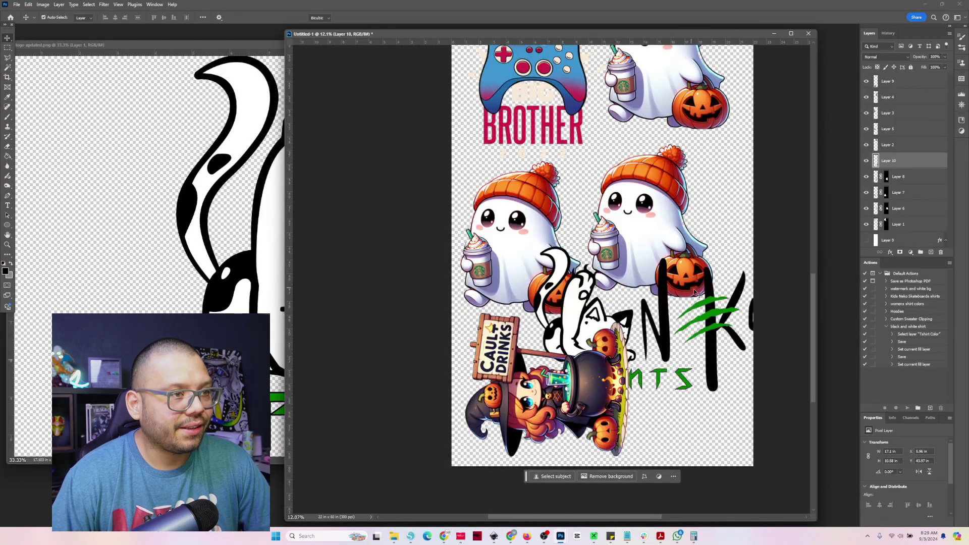
Rotate the cat logo 90°, scale it to 50.67%, and place it in the gap beside the sideways witch
key("ctrl+t")
left_click_drag(655, 281, 677, 360)
left_click(652, 403)
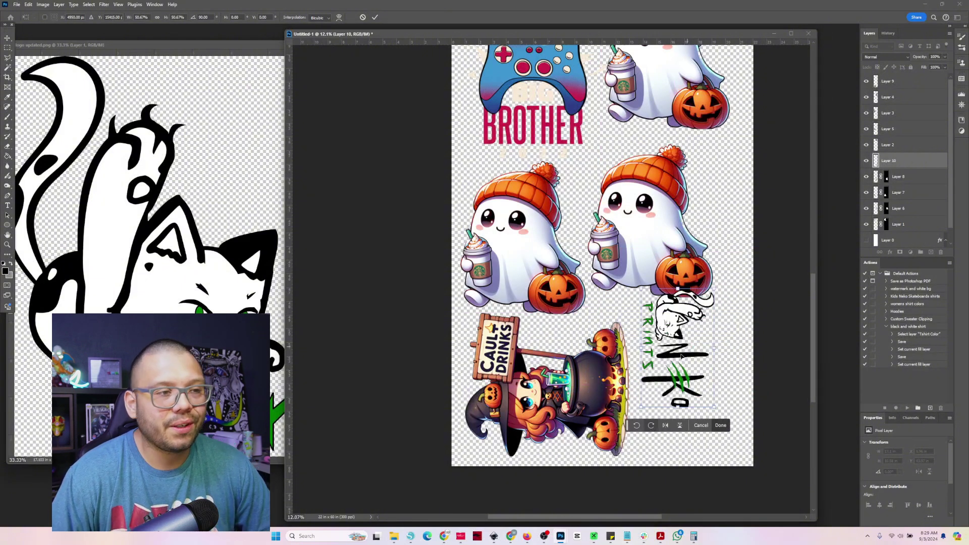
left_click_drag(669, 325, 702, 342)
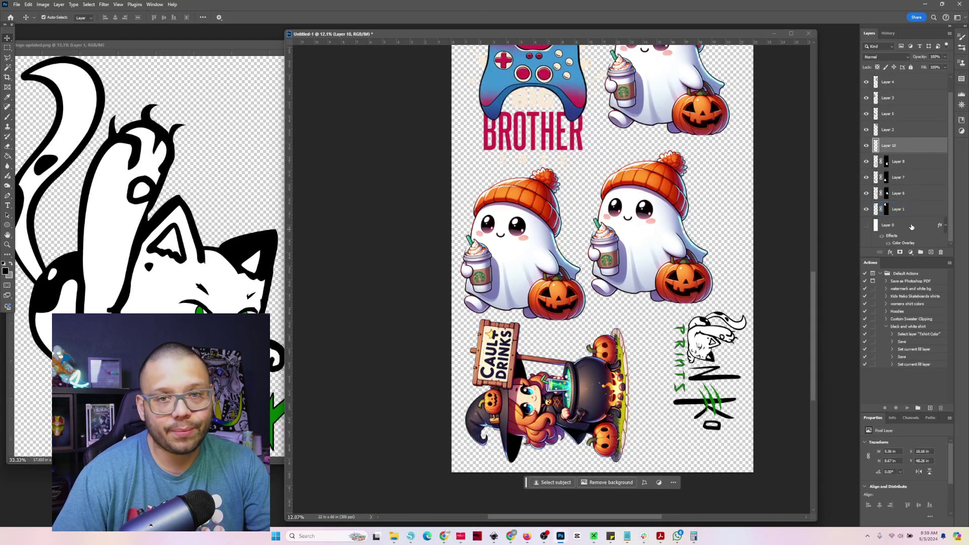
Show Layer 0 to check the artwork on black, turn off its effects to check it on white, and hide the layer
left_click(866, 225)
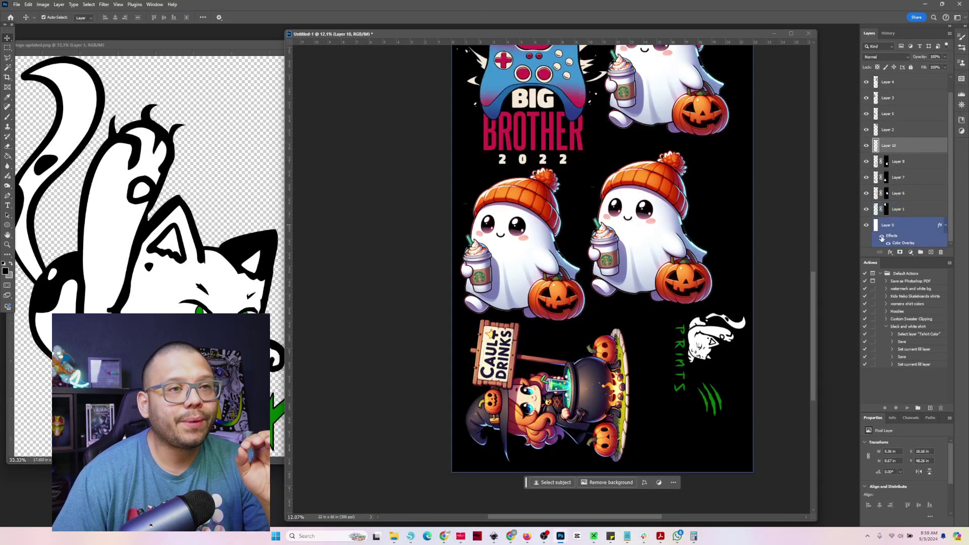
left_click(882, 237)
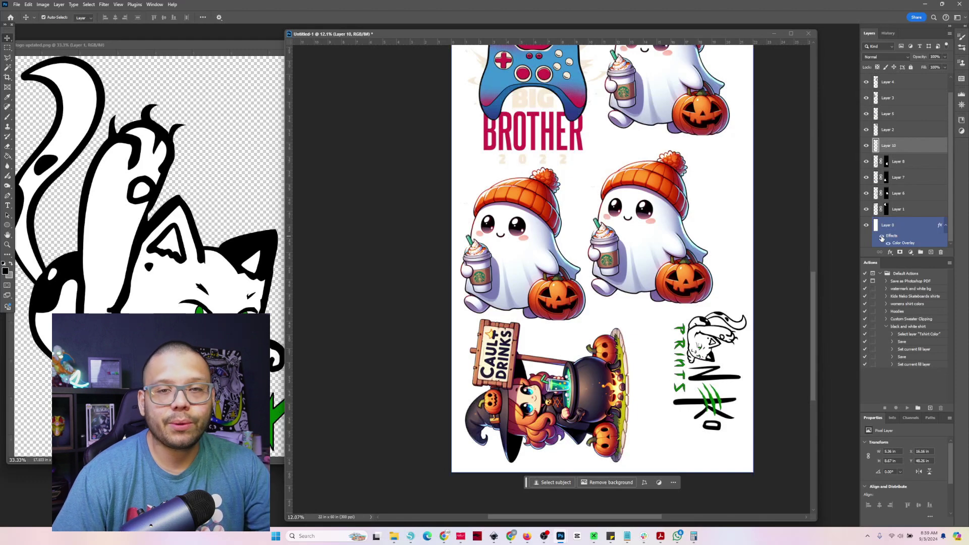
left_click(882, 238)
left_click(882, 237)
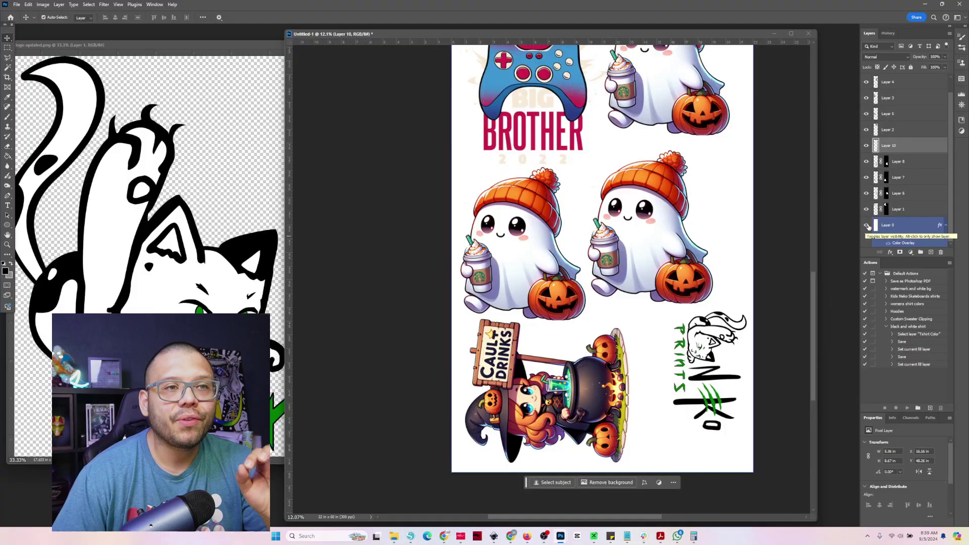
left_click(867, 226)
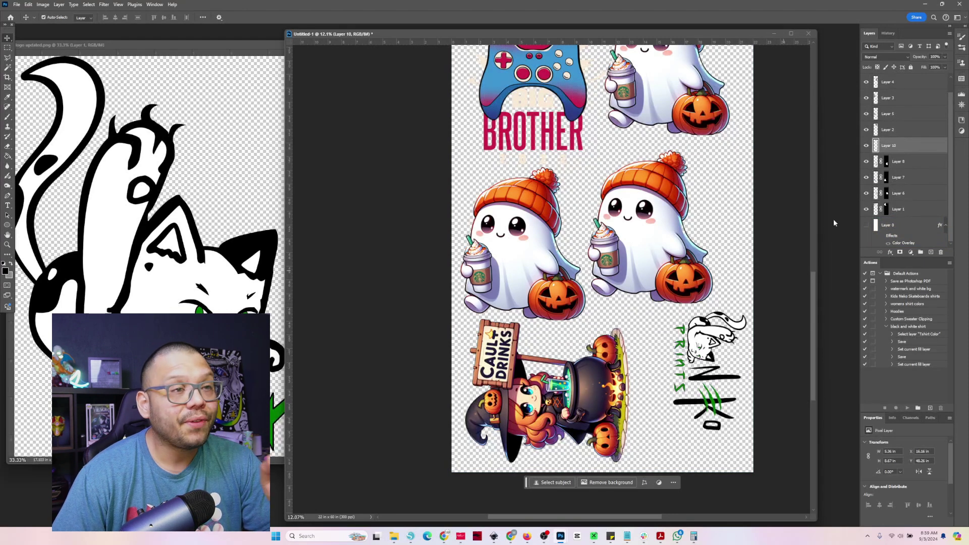
Show the white background layer once more to inspect the designs, and hide it to restore transparency
left_click(866, 225)
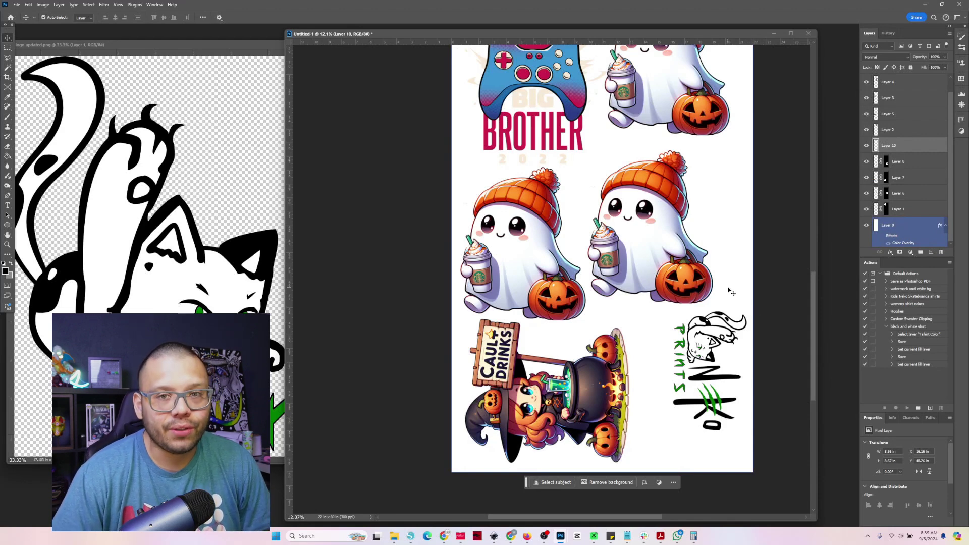
left_click(778, 262)
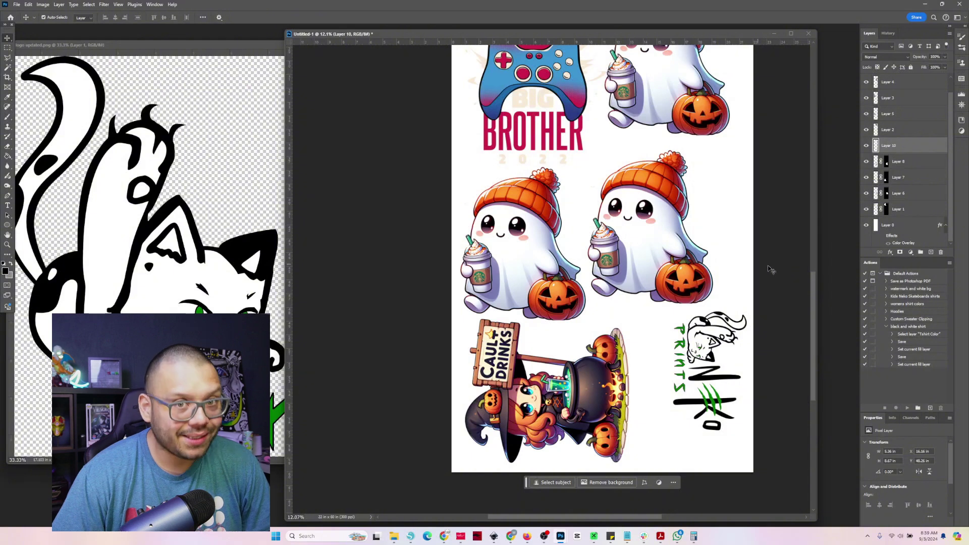
left_click(899, 226)
left_click(867, 225)
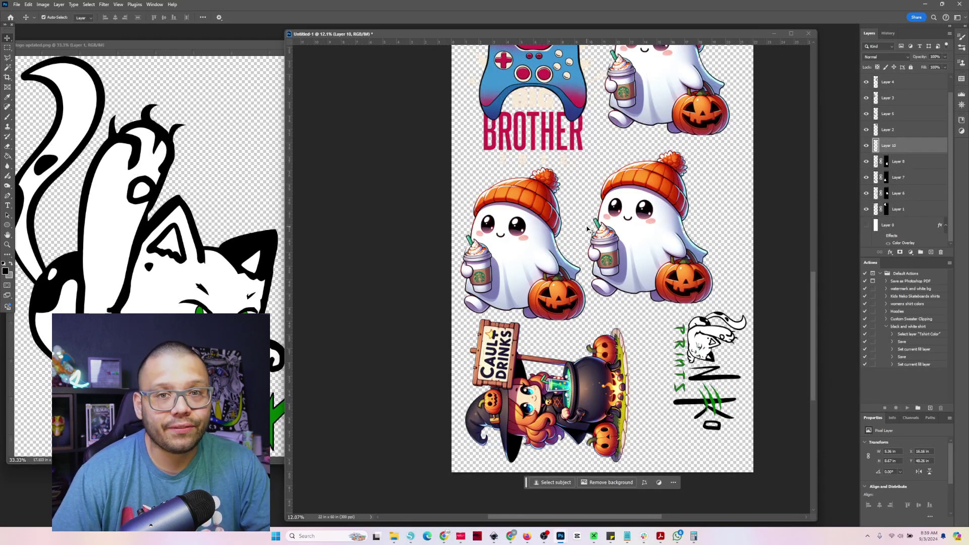
Save a copy of the gang sheet as a PNG named Untitled-1 in the Youtube folder, keeping the medium file size option
left_click(603, 230)
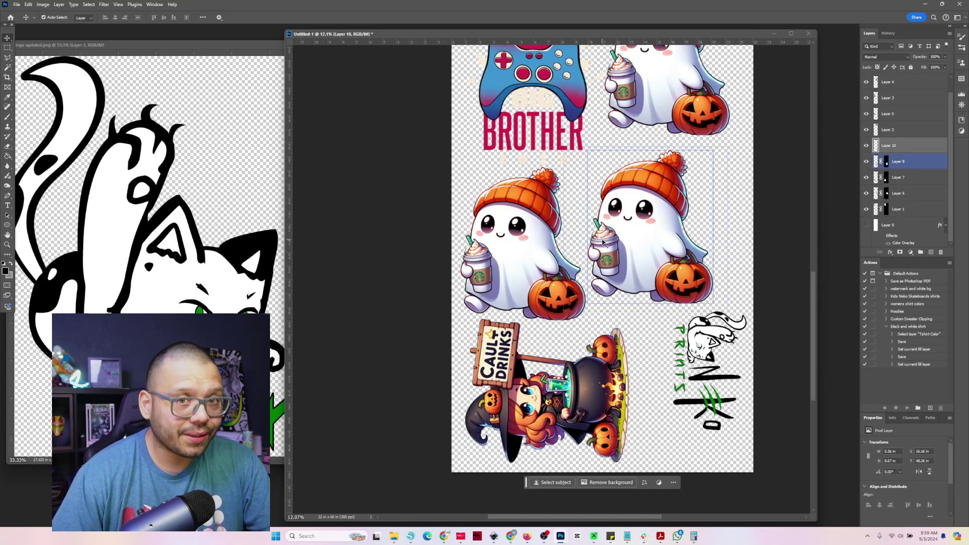
key("ctrl+s")
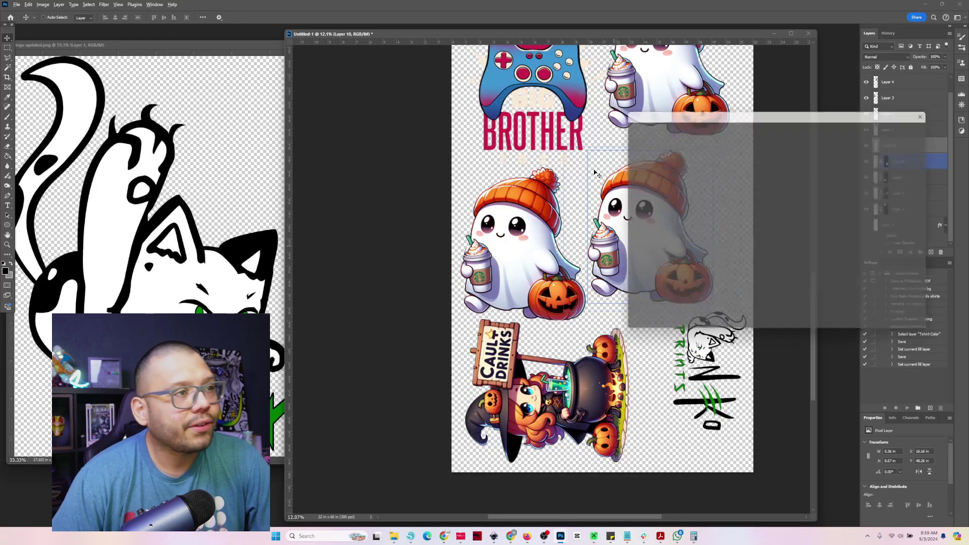
left_click(655, 324)
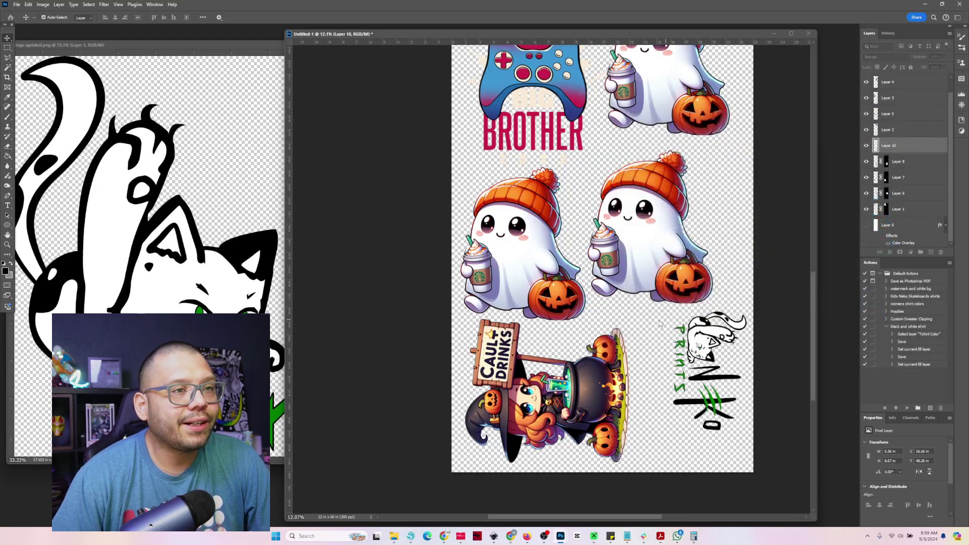
left_click(617, 249)
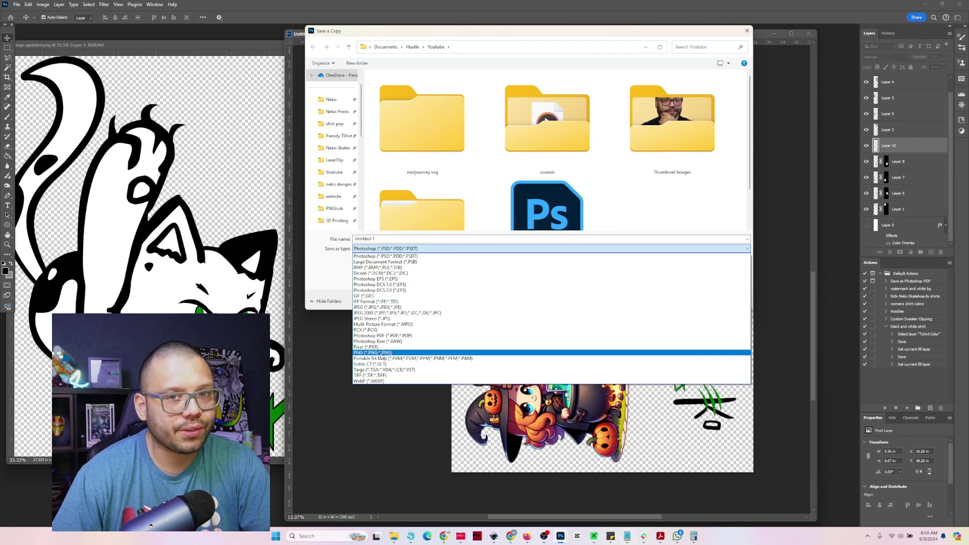
left_click(434, 353)
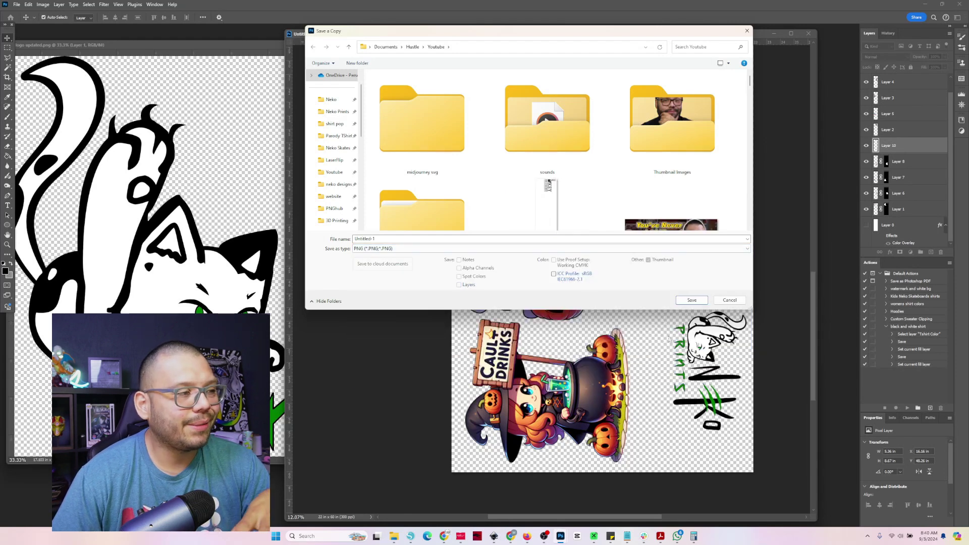
left_click(692, 299)
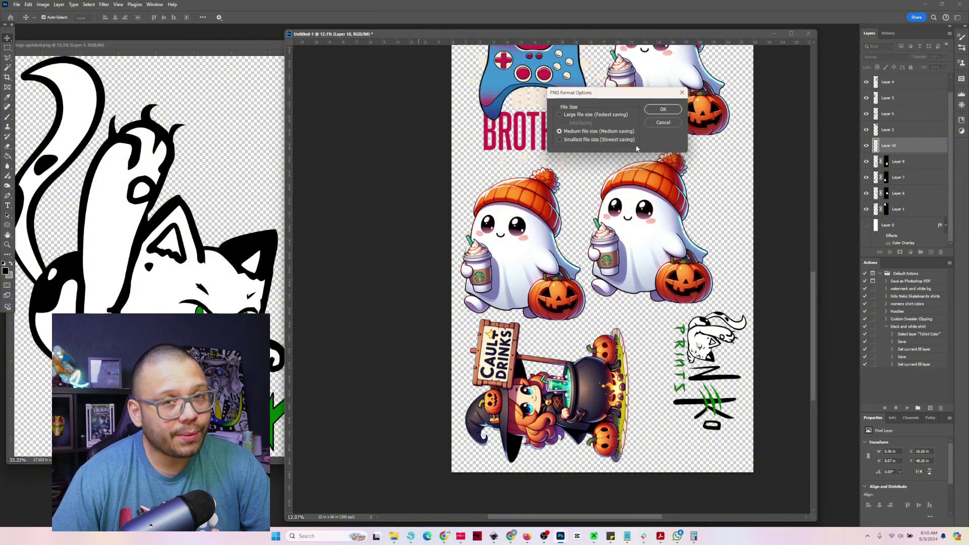
left_click_drag(622, 89, 539, 199)
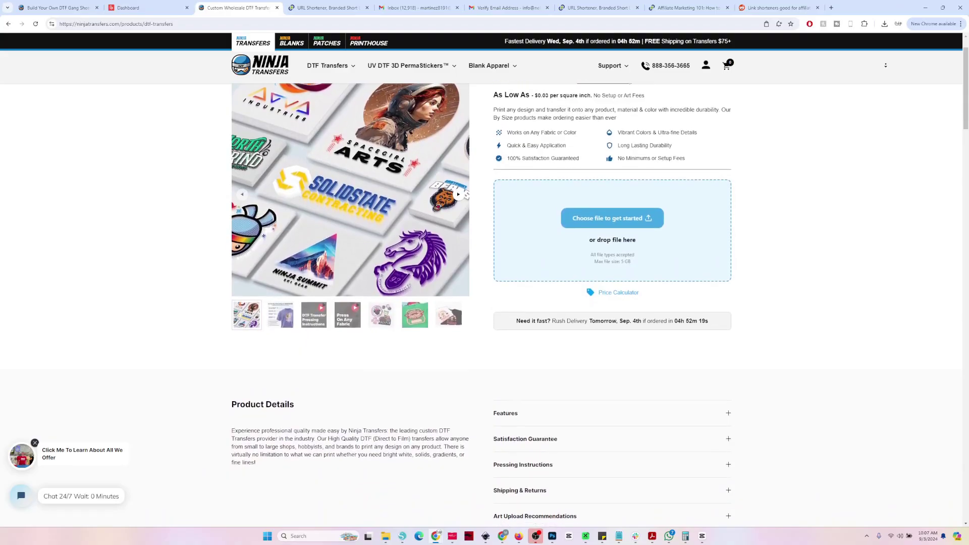
Switch to the browser and examine the file upload area and product details on the Ninja Transfers DTF transfers page
scroll(482, 236, "down", 1)
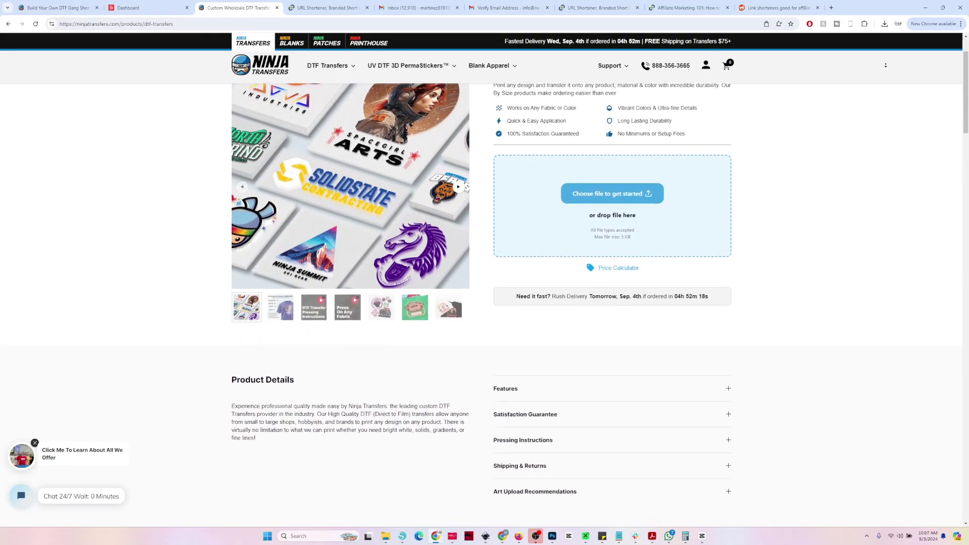